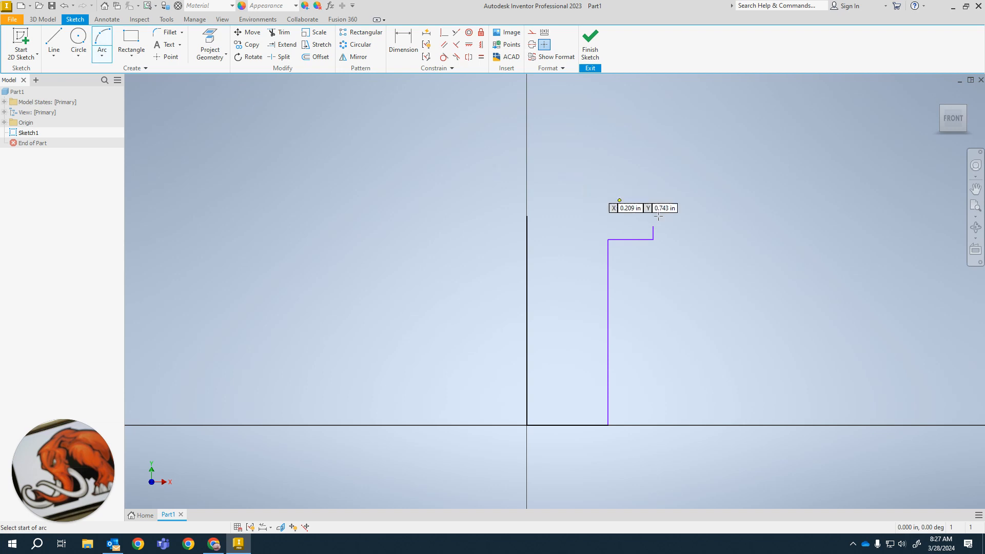
Sketch a shallow three-point arc bulging upward from the head's outer edge to the upper end of the vertical centre line.
click(653, 226)
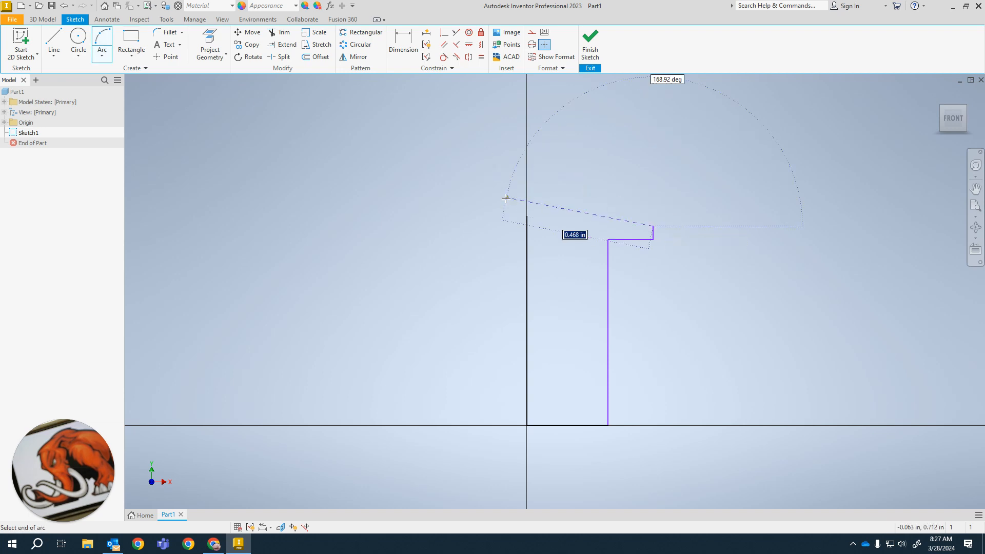
click(527, 216)
click(575, 209)
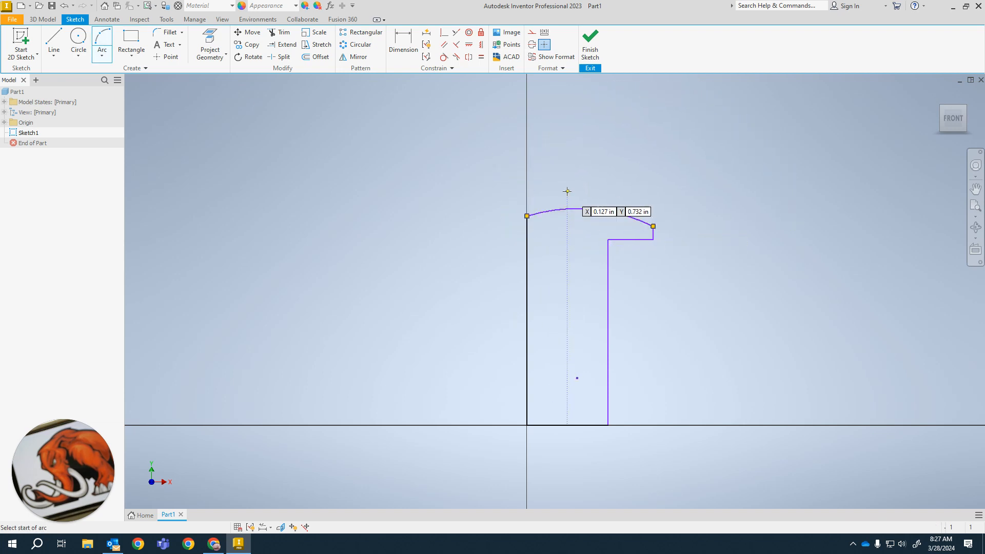
right_click(669, 190)
click(632, 193)
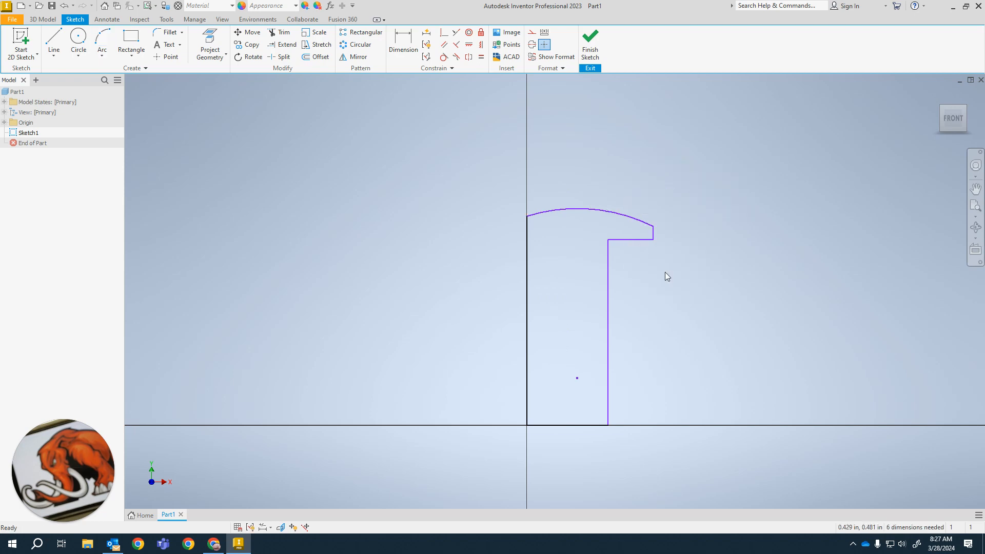
Check the Axle Peg drawing in the browser and dimension the profile's base line to .25/2 in.
key(alt+Tab)
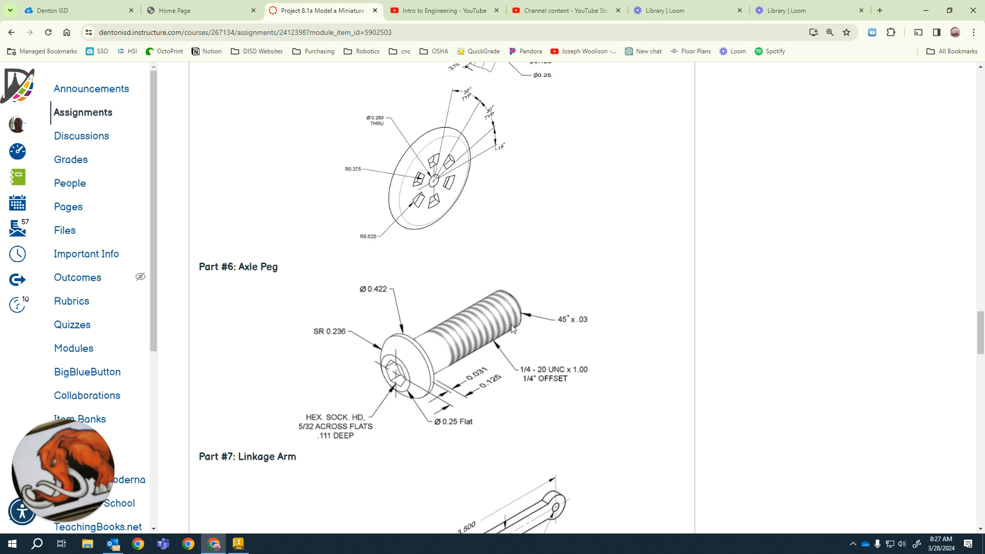
key(alt+Tab)
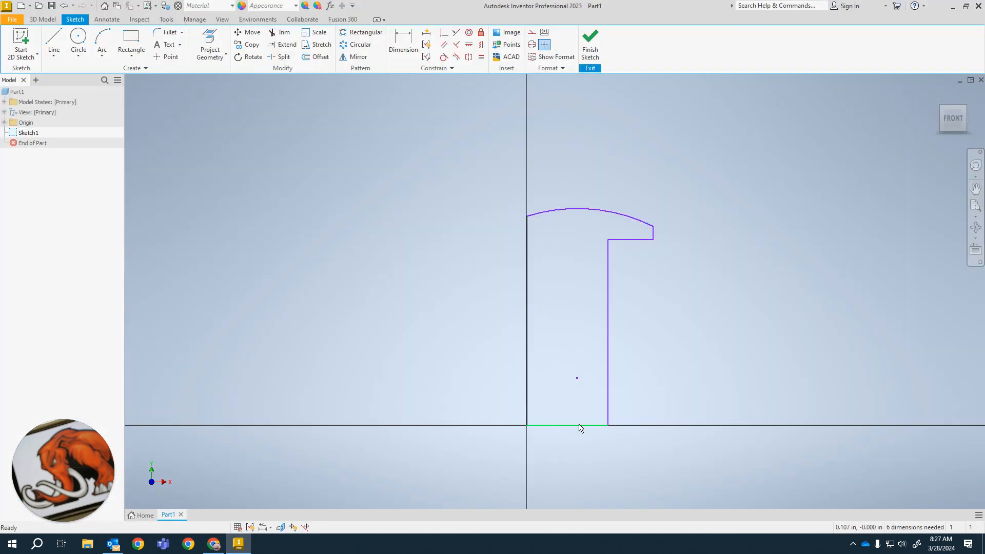
key(d)
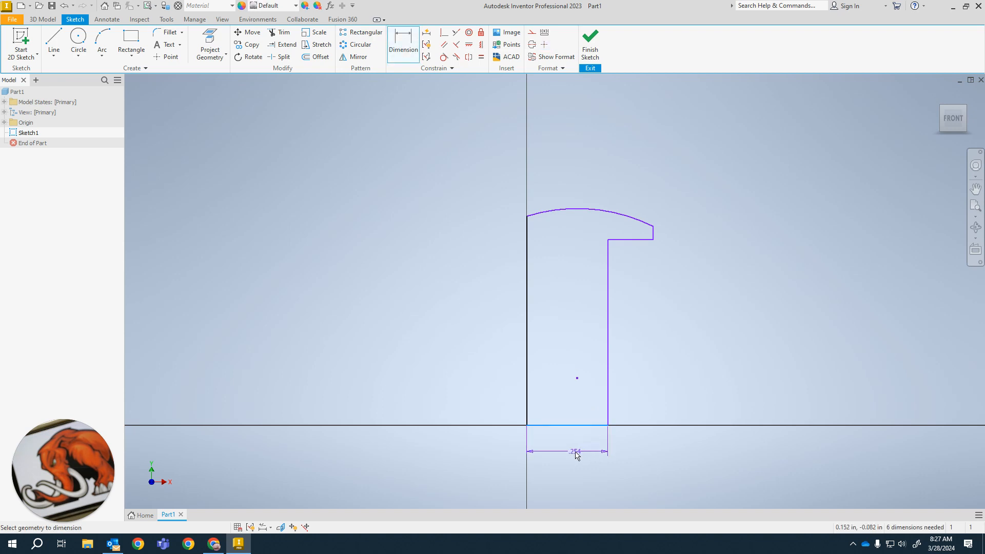
click(574, 454)
text(.25/2)
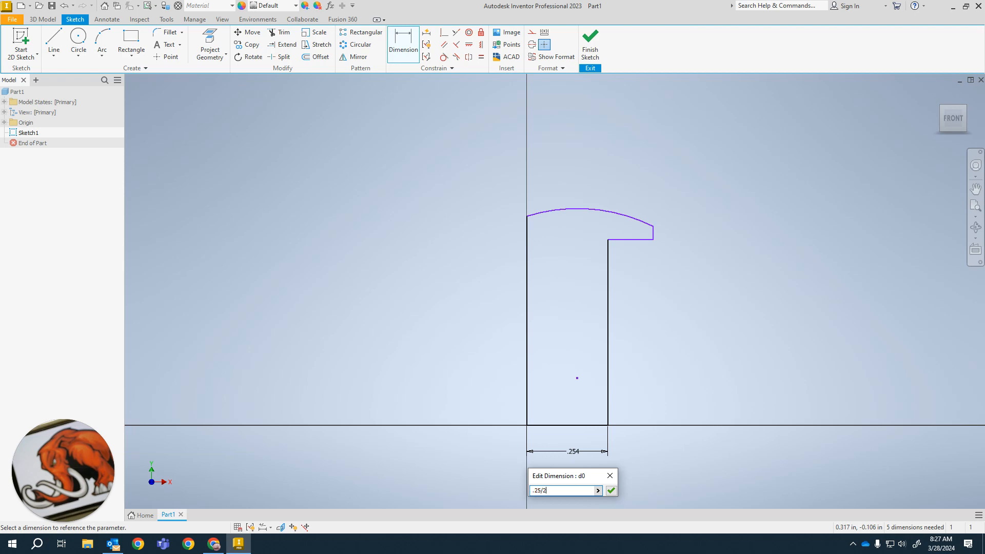
key(Return)
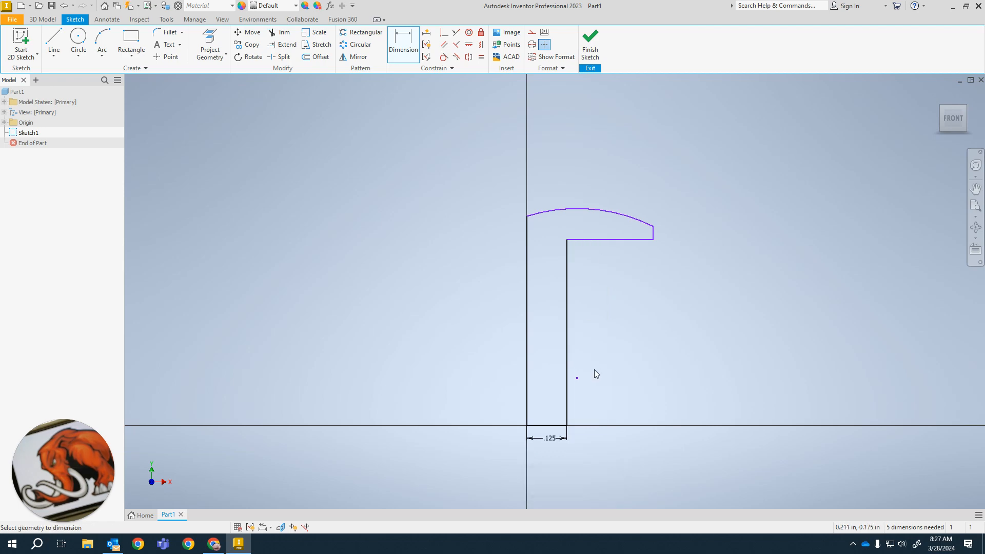
Consult the Axle Peg drawing for the shank length and dimension the shank's outer vertical line to 1 in.
key(alt+Tab)
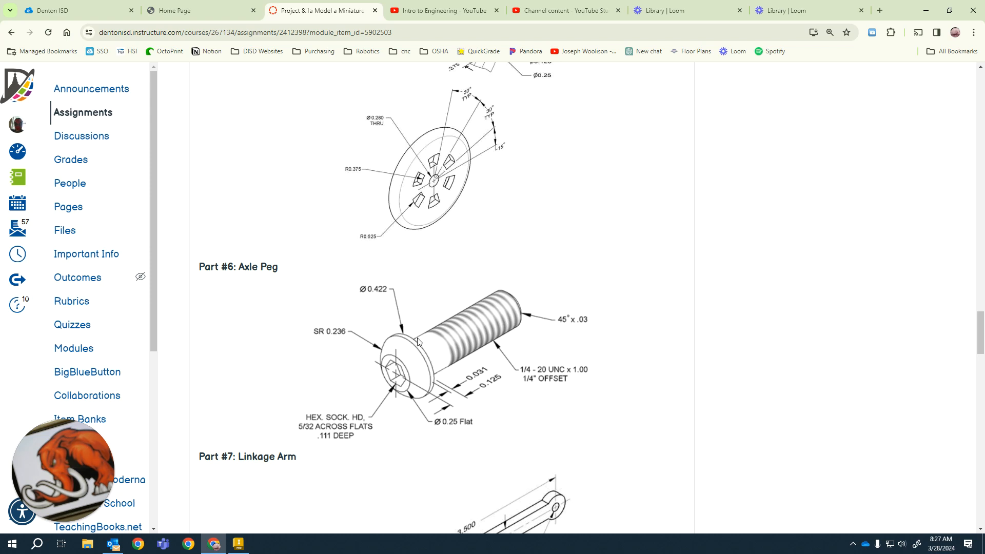
key(alt+Tab)
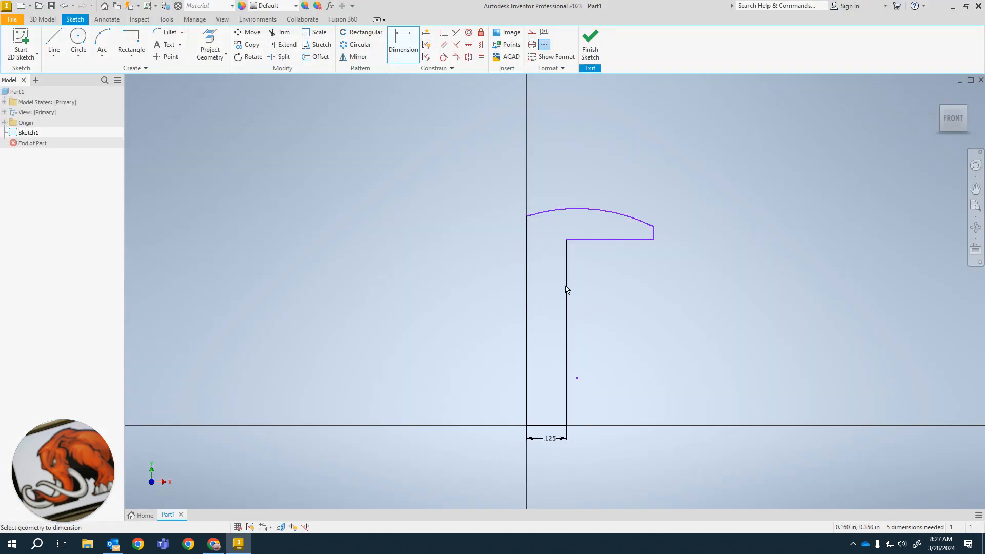
key(alt+Tab)
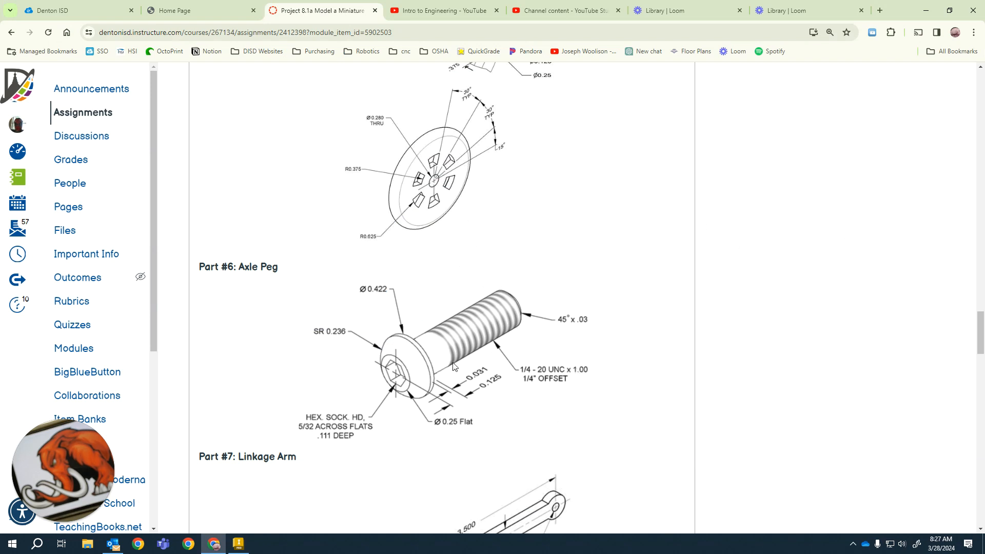
key(alt+Tab)
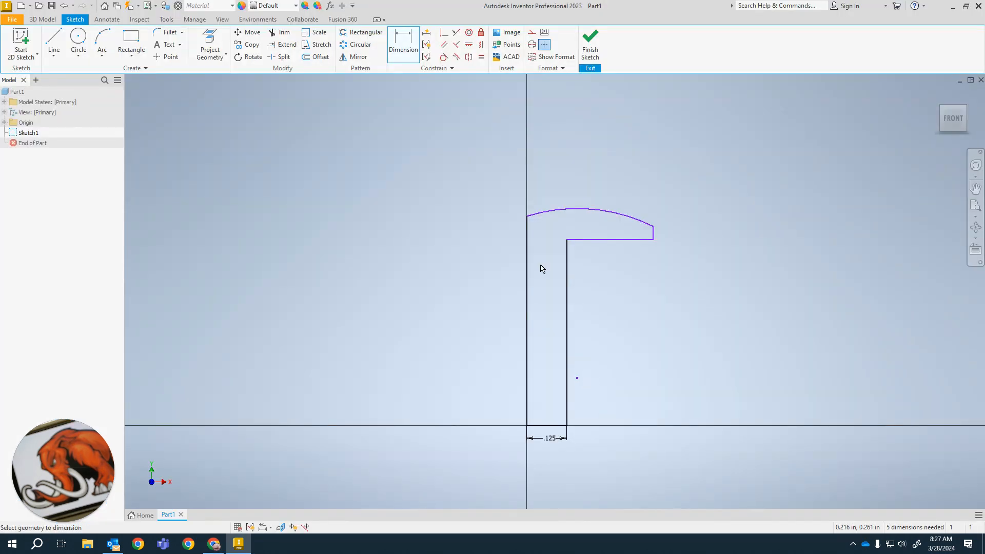
click(568, 323)
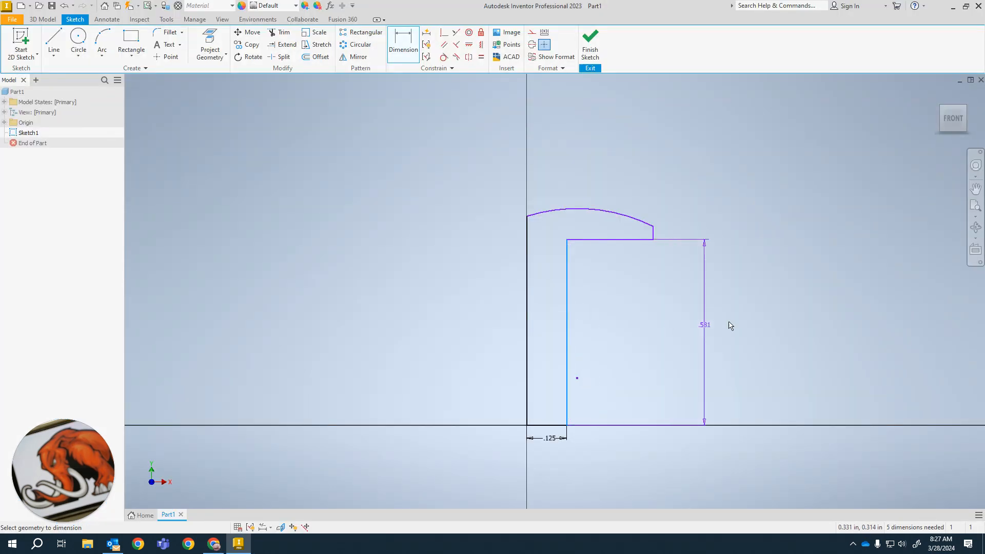
click(732, 324)
text(1)
key(Return)
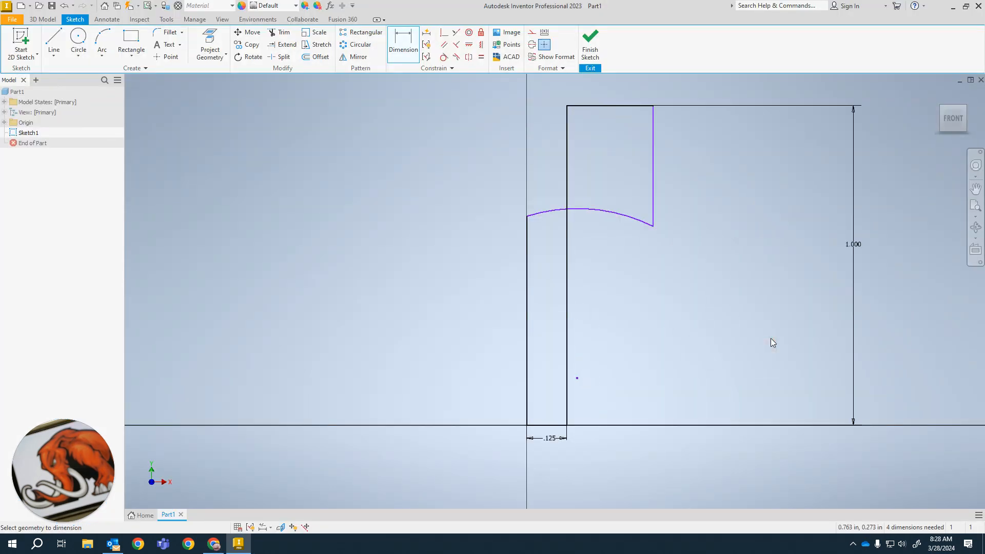
mouse_move(754, 280)
middle_down()
mouse_move(713, 352)
mouse_move(684, 323)
middle_up()
Look up the head diameter on the Axle Peg drawing and dimension the head's underside line to .422/2 in.
key(alt+Tab)
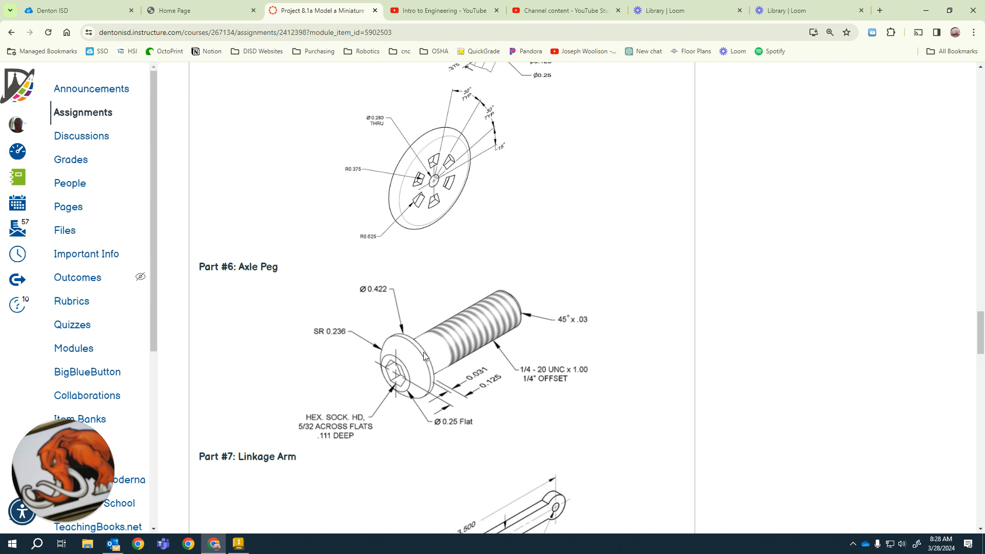
key(alt+Tab)
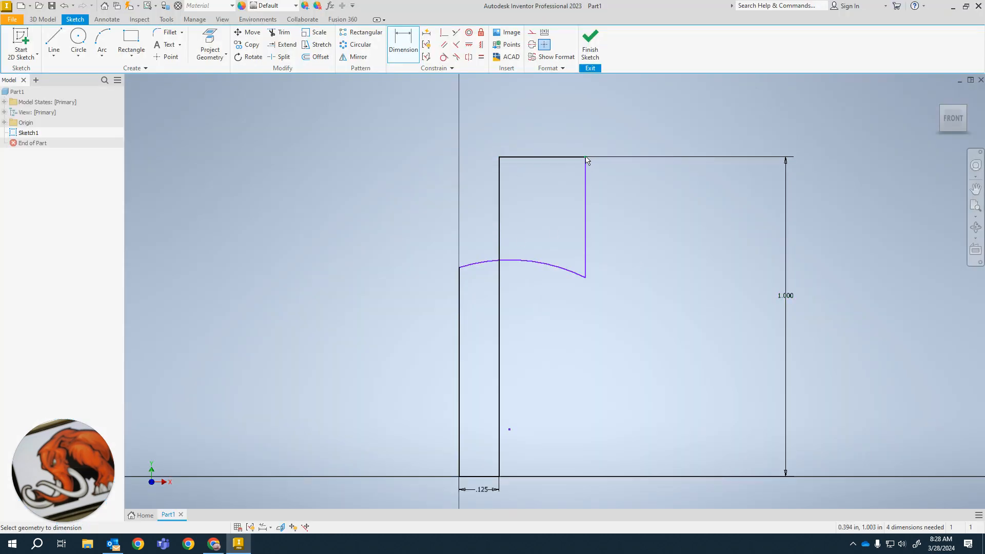
key(alt+Tab)
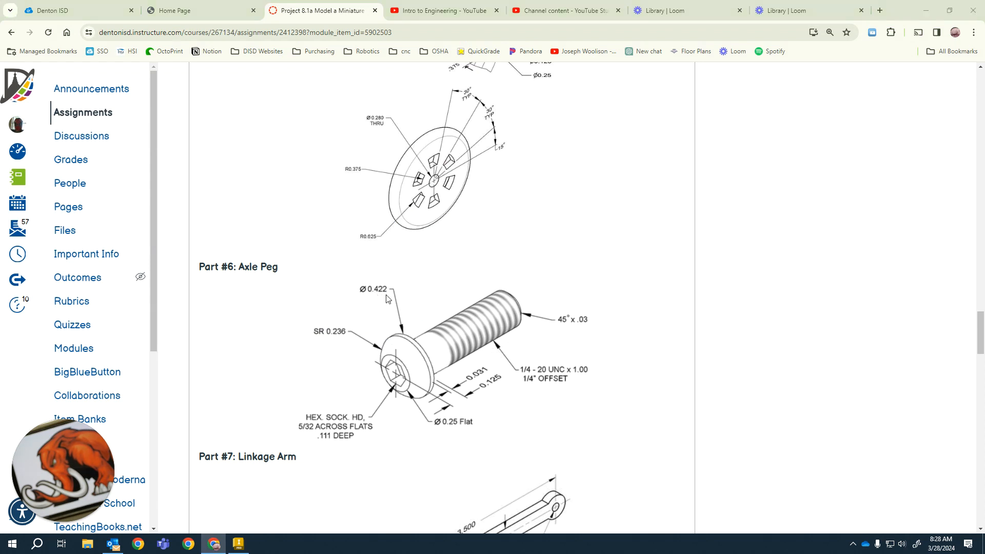
key(alt+Tab)
click(564, 157)
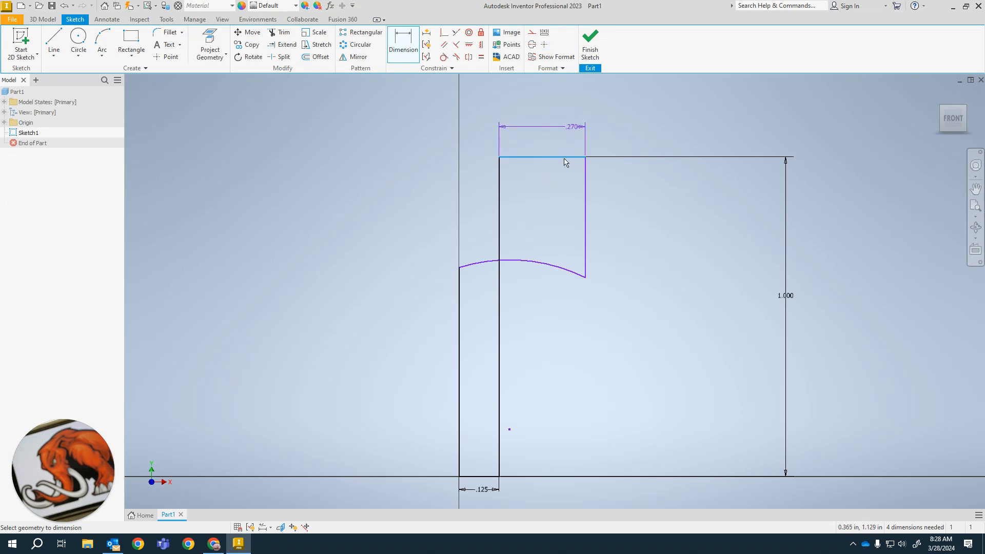
click(554, 204)
text(.422/2)
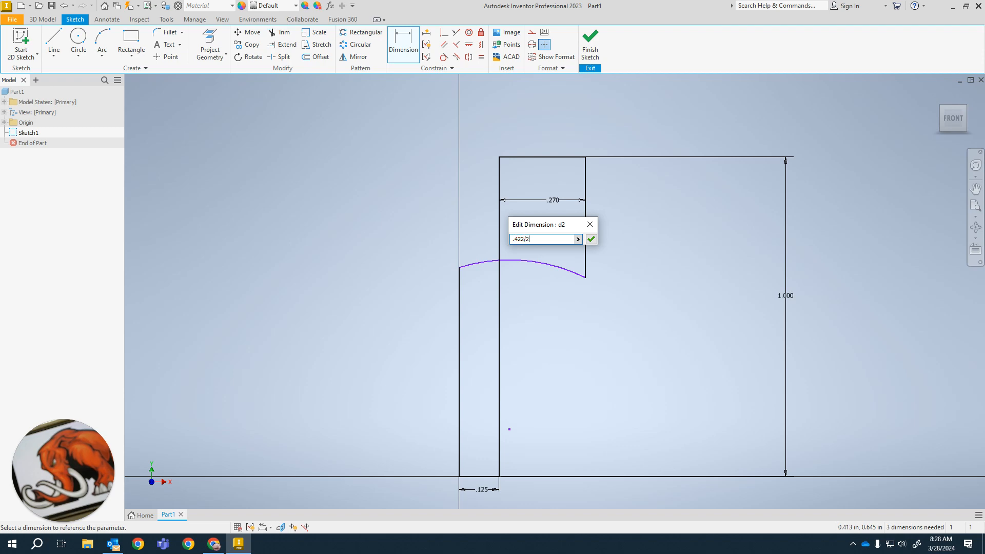
key(Return)
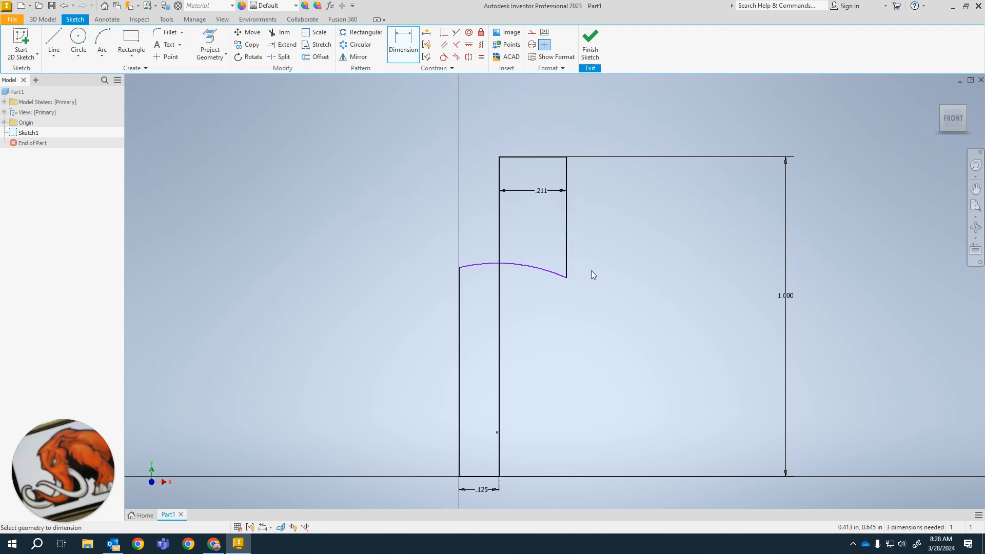
Check the head edge thickness on the Axle Peg drawing and dimension the head's vertical edge as -.031 in.
key(alt+Tab)
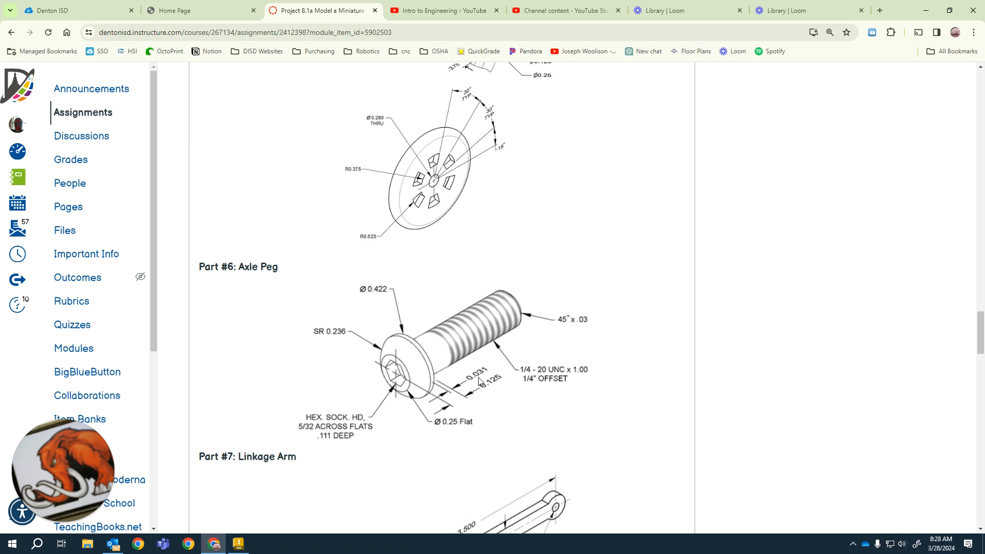
key(alt+Tab)
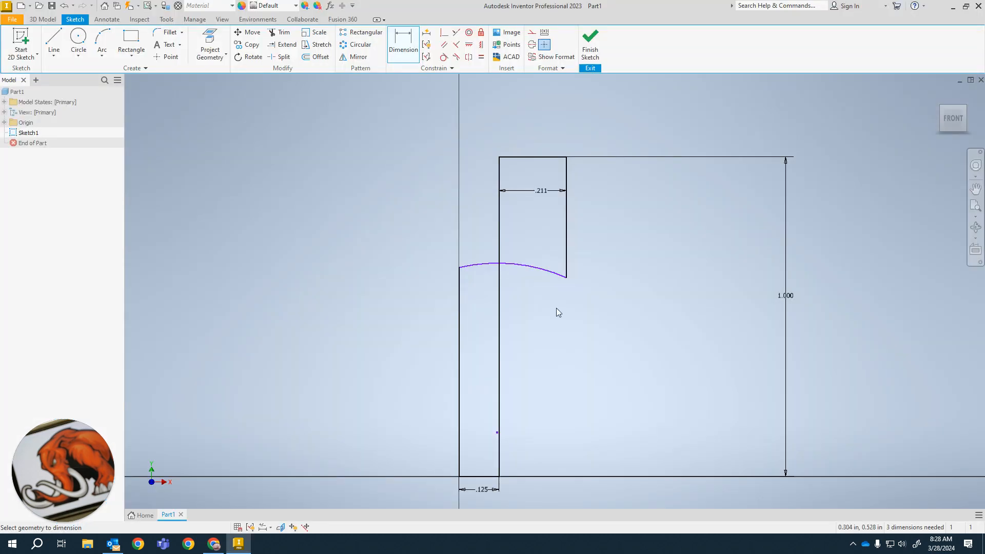
click(567, 251)
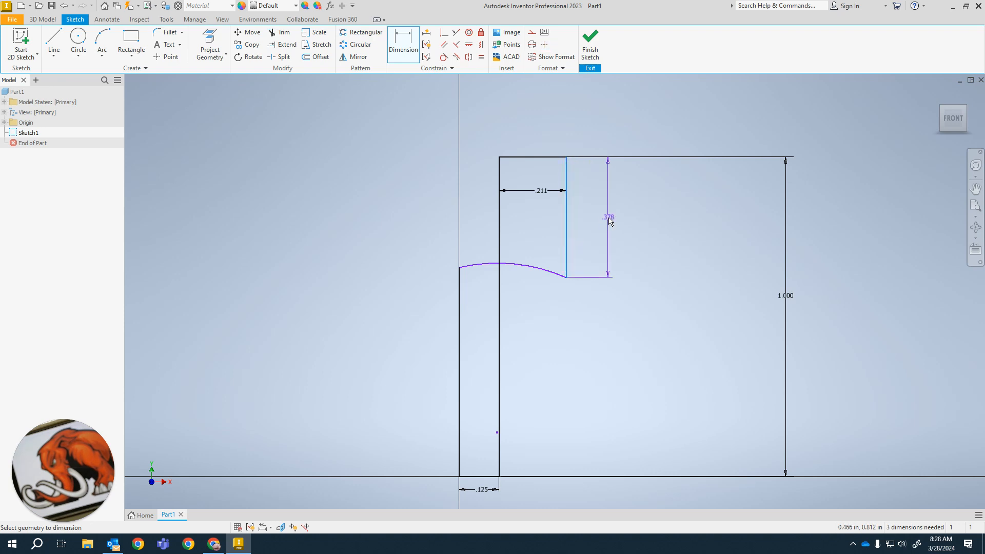
click(610, 217)
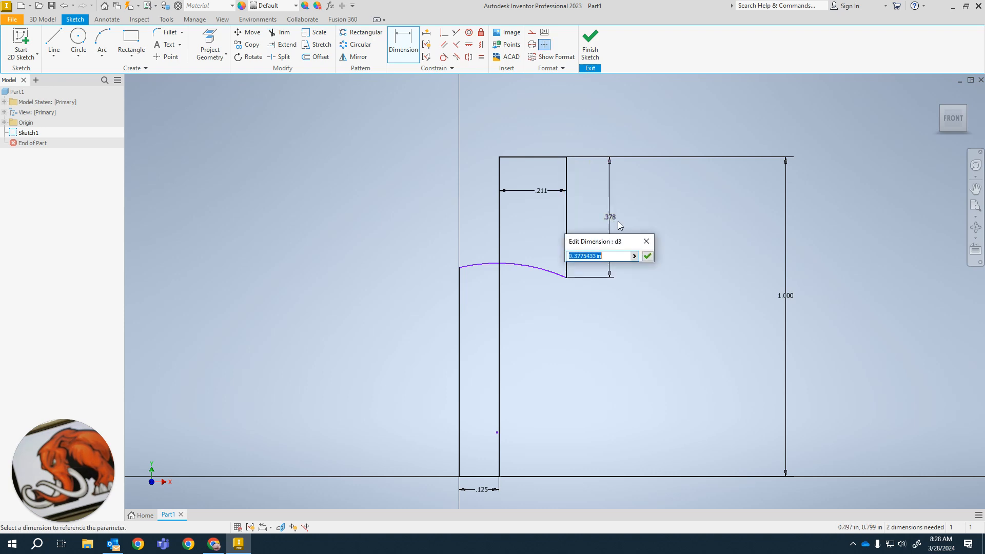
text(-)
key(alt+Tab)
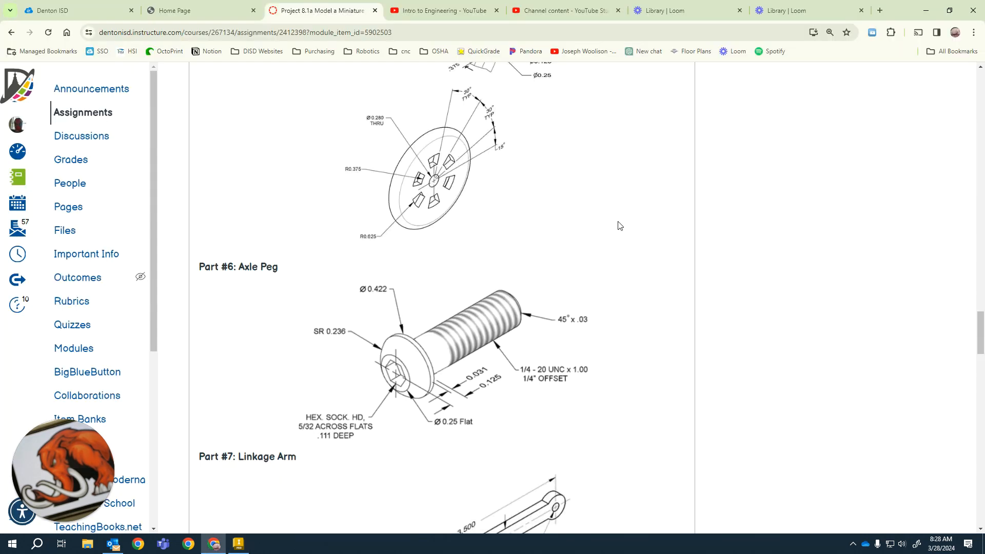
key(alt+Tab)
text(.031)
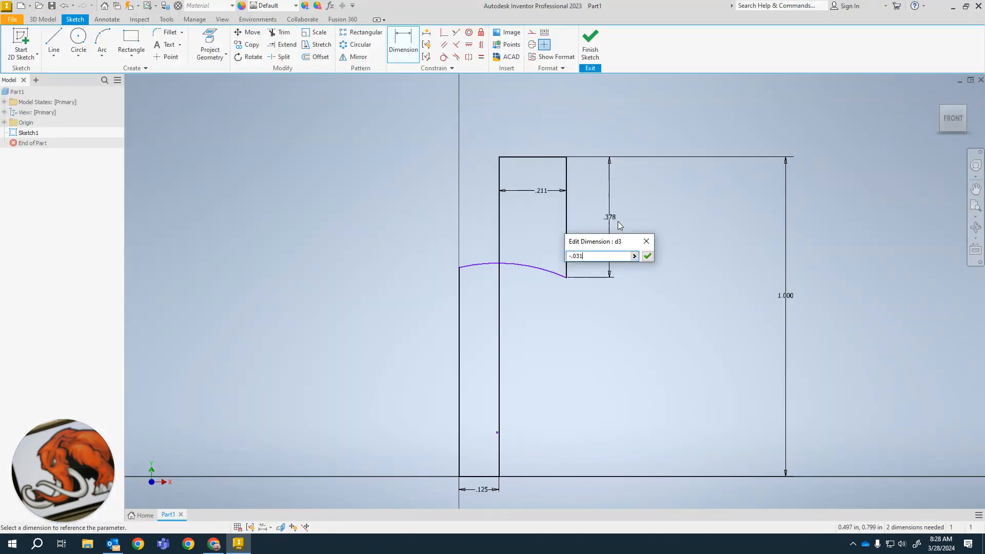
click(649, 257)
Change the head edge's thickness dimension to a positive 0.031 in.
scroll(575, 171, down, 5)
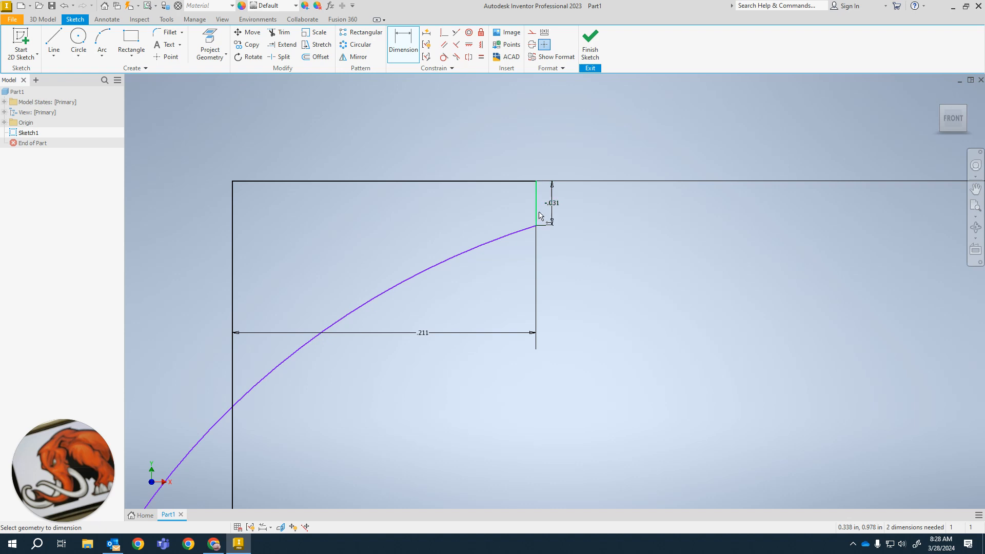
click(536, 219)
click(551, 207)
click(512, 242)
key(Delete)
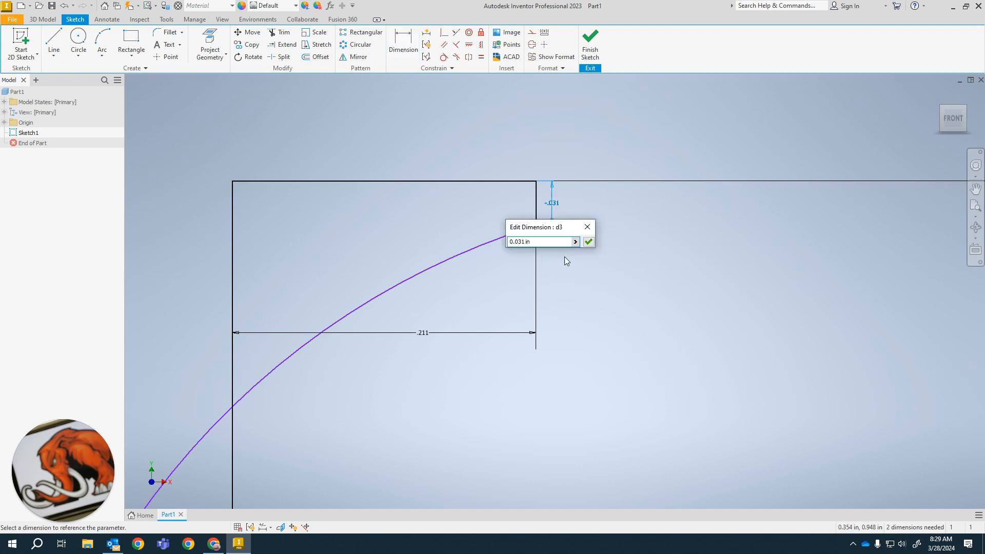
click(588, 242)
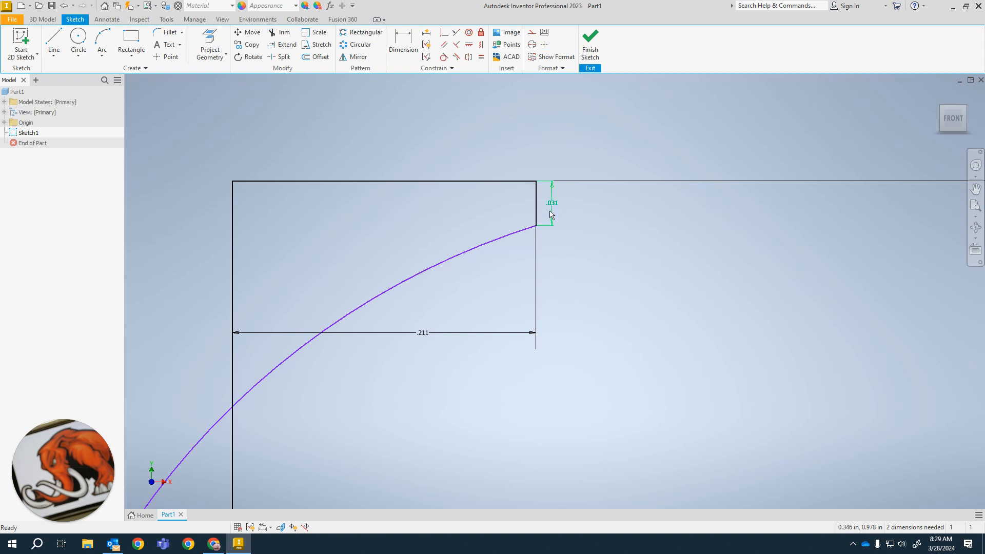
Delete the head's short vertical edge line along with its thickness dimension and the head width dimension.
click(552, 210)
key(Delete)
click(535, 278)
key(Delete)
click(537, 216)
key(Delete)
Dimension the head's underside line again, accepting 0.211 in.
key(d)
click(253, 181)
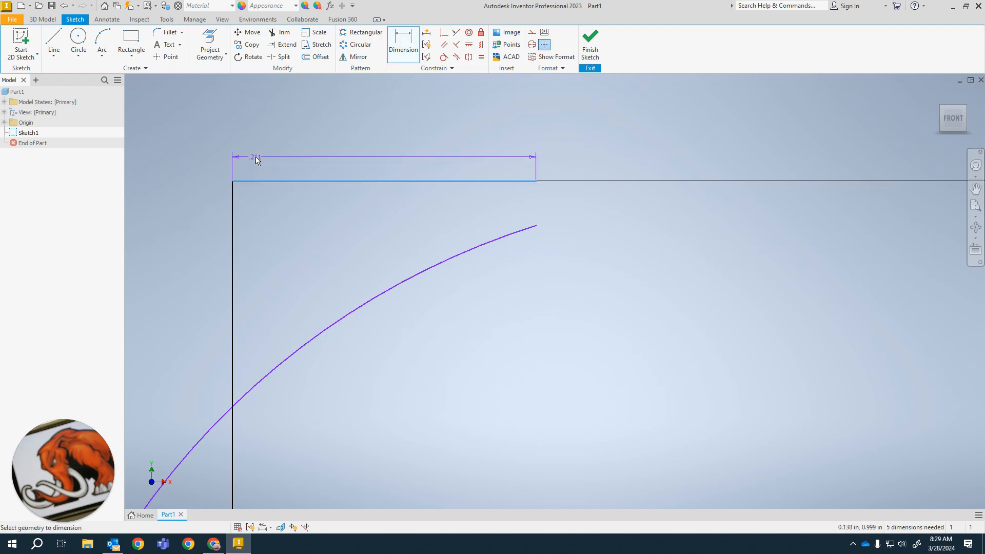
click(256, 161)
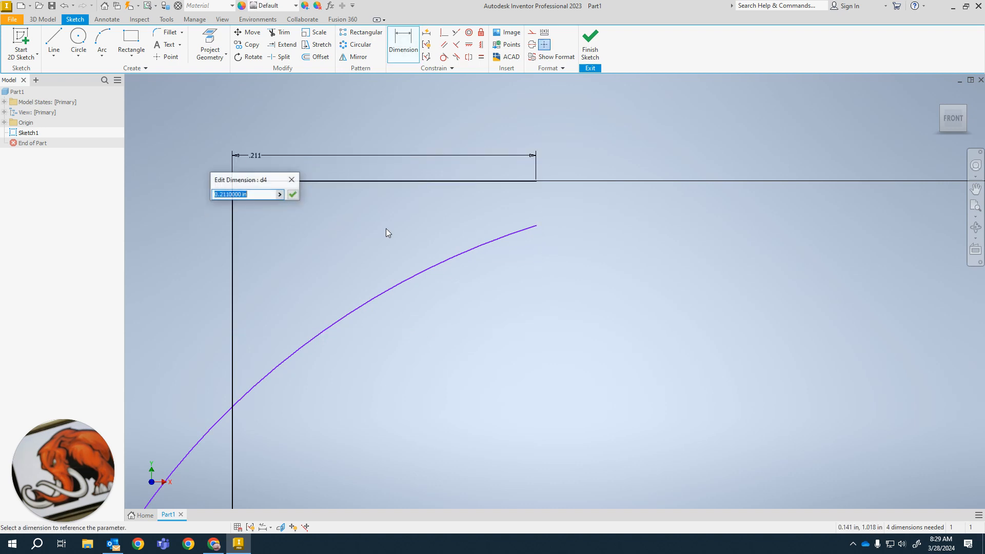
click(293, 195)
Draw a vertical line upward from the outer end of the head's underside line and dimension it to .031 in.
click(54, 42)
click(536, 181)
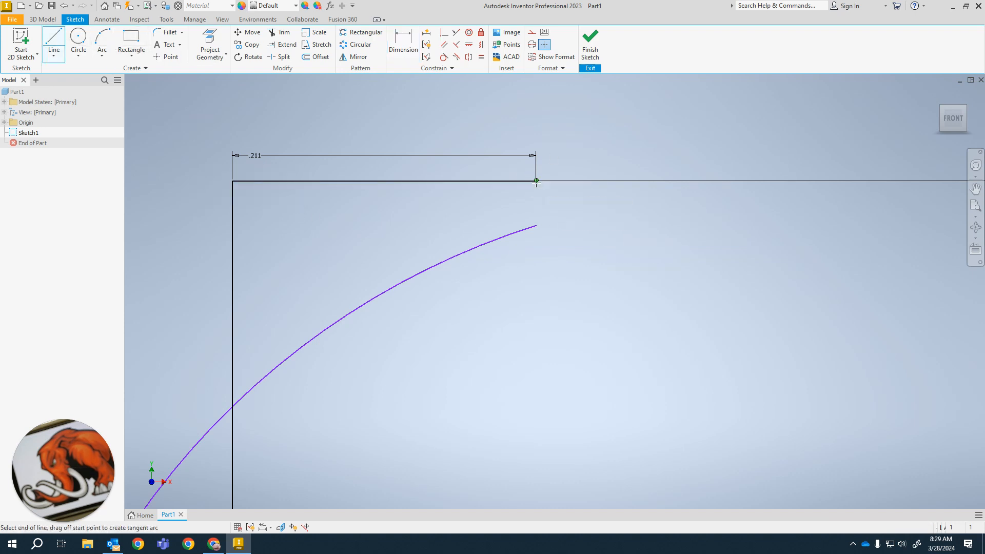
click(536, 111)
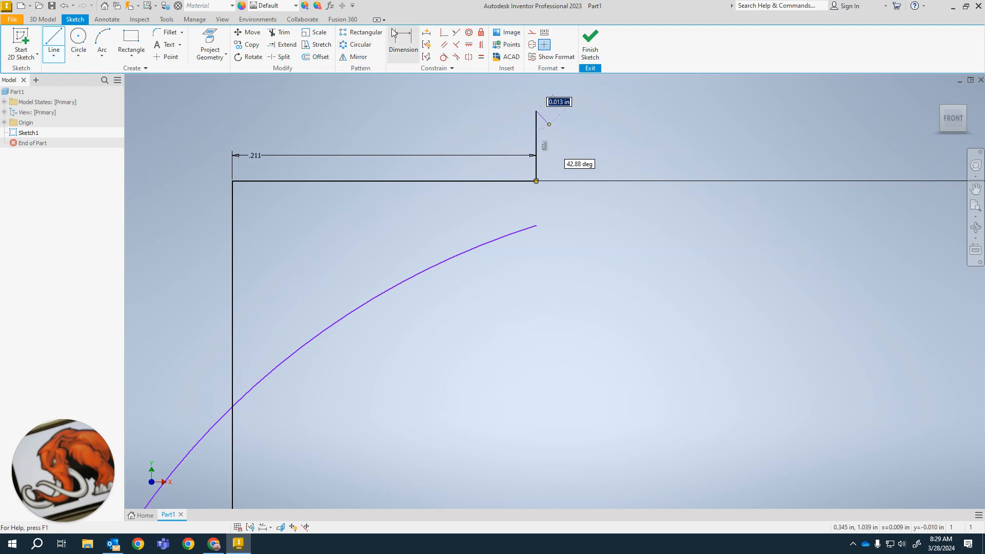
click(403, 43)
click(537, 144)
click(560, 139)
text(.031)
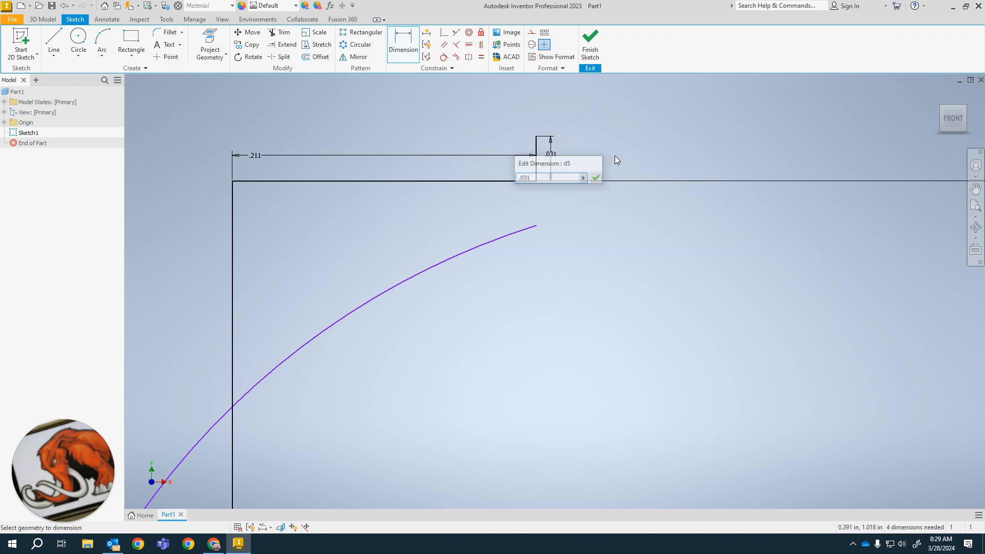
key(Return)
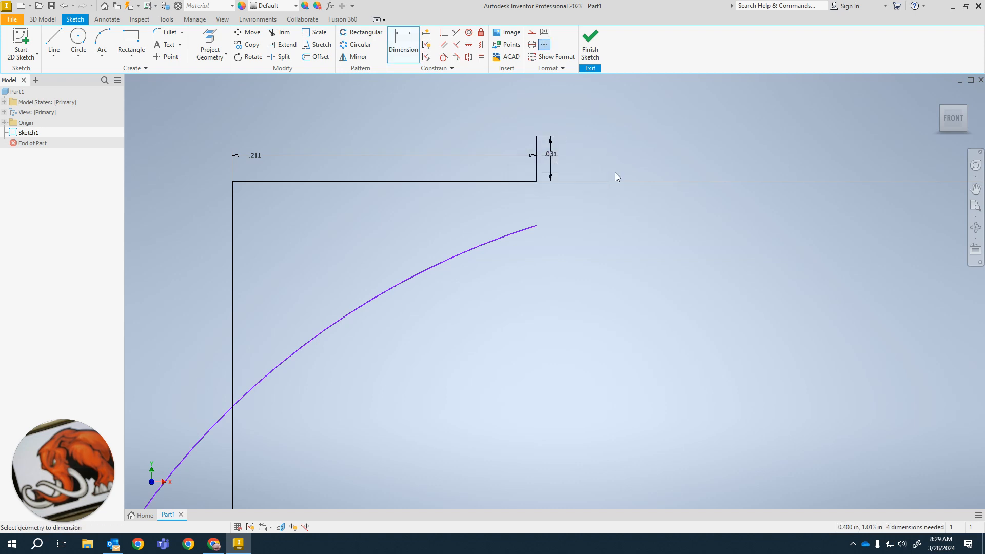
Check the head's spherical radius on the Axle Peg drawing and delete the existing arc from the half profile sketch.
scroll(529, 324, up, 4)
scroll(515, 327, down, 3)
middle_drag(501, 343, 530, 147)
middle_drag(506, 242, 493, 287)
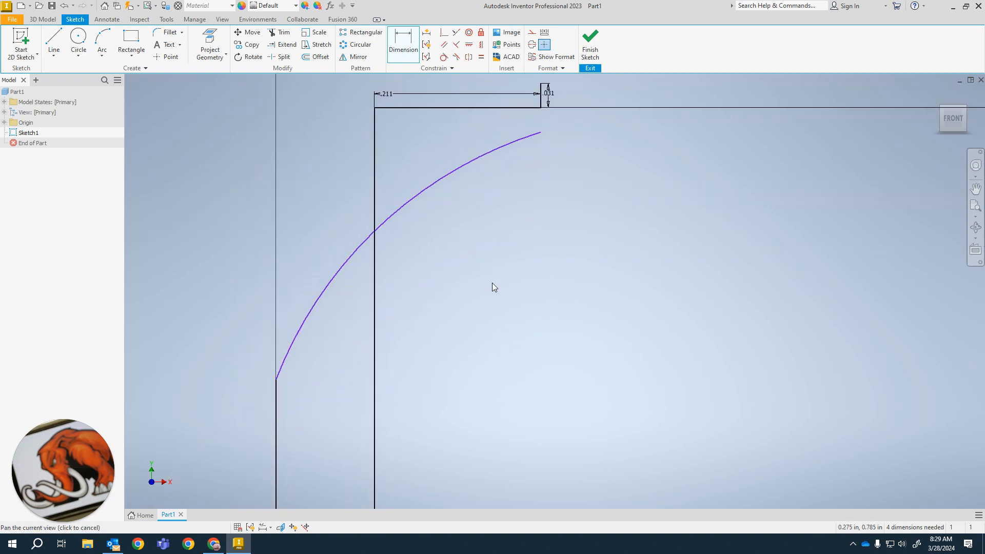
key(alt+Tab)
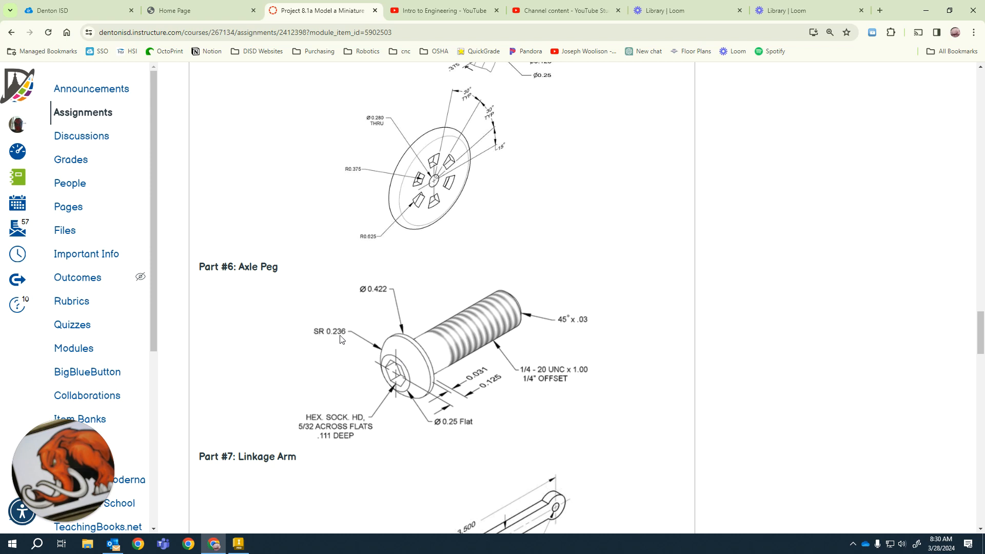
key(alt+Tab)
click(341, 267)
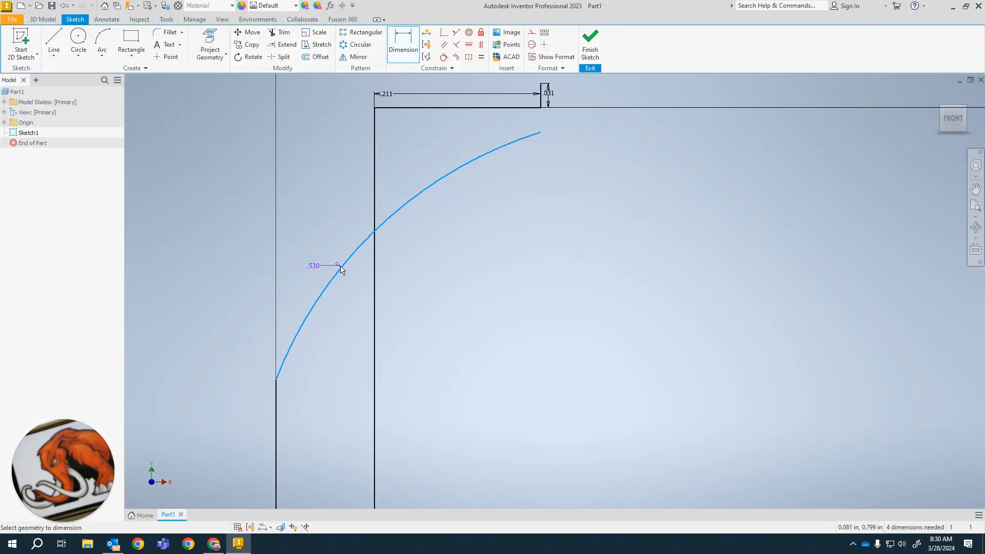
key(Escape)
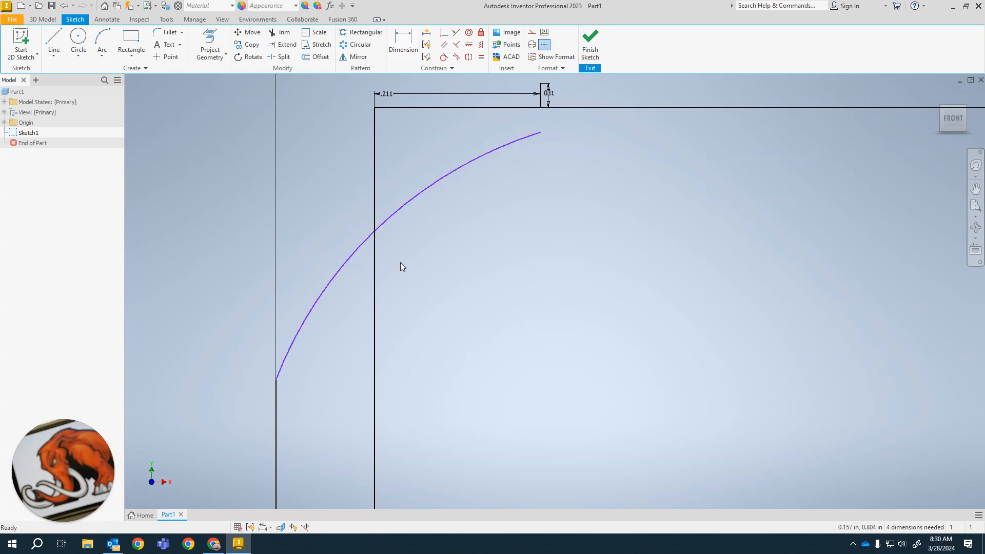
click(352, 260)
key(Delete)
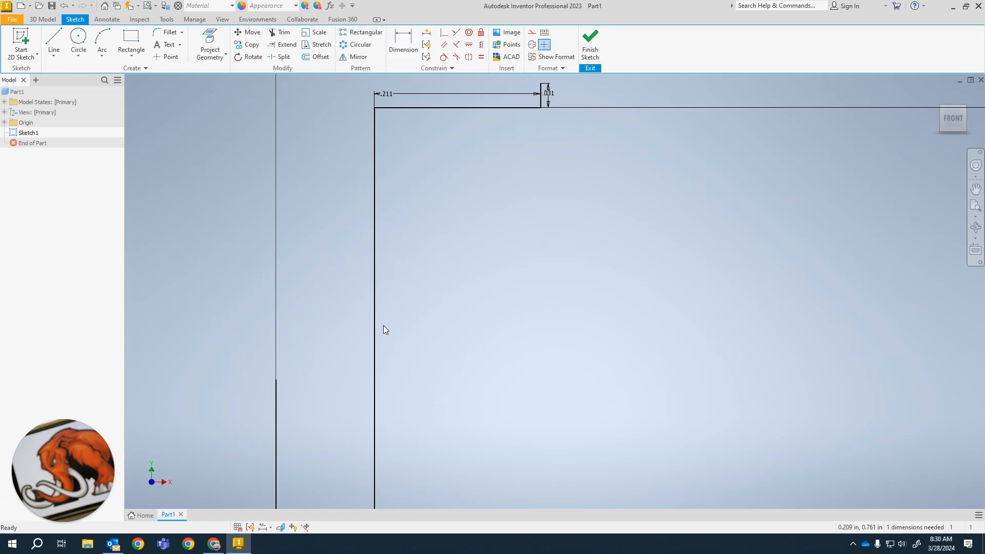
Delete the short vertical centre line that runs up the axis from the origin.
scroll(339, 334, down, 5)
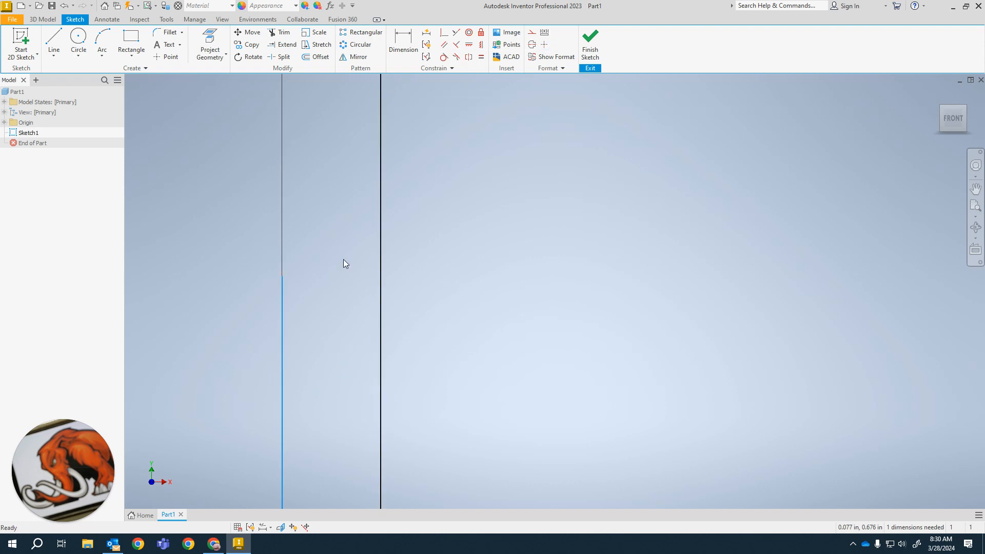
scroll(345, 271, up, 5)
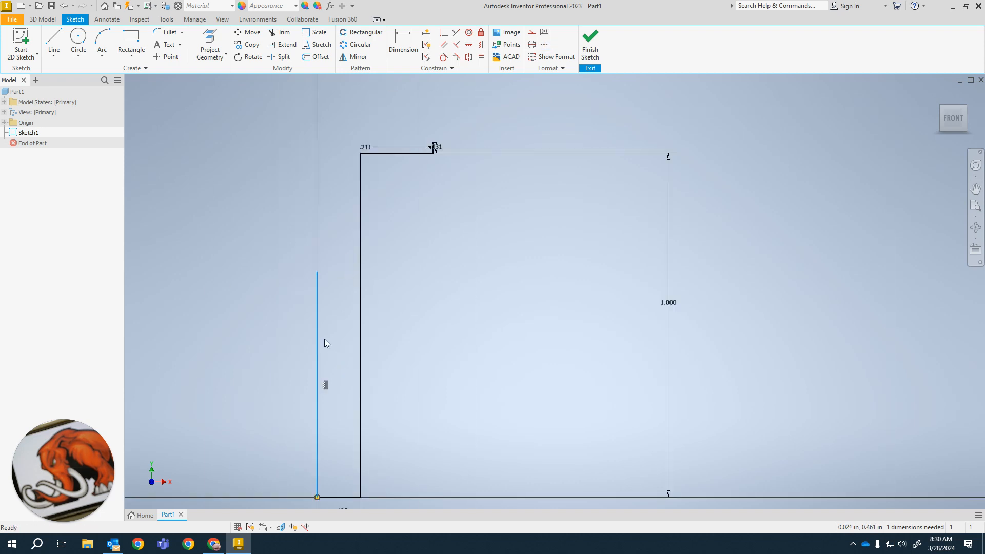
middle_drag(338, 156, 328, 265)
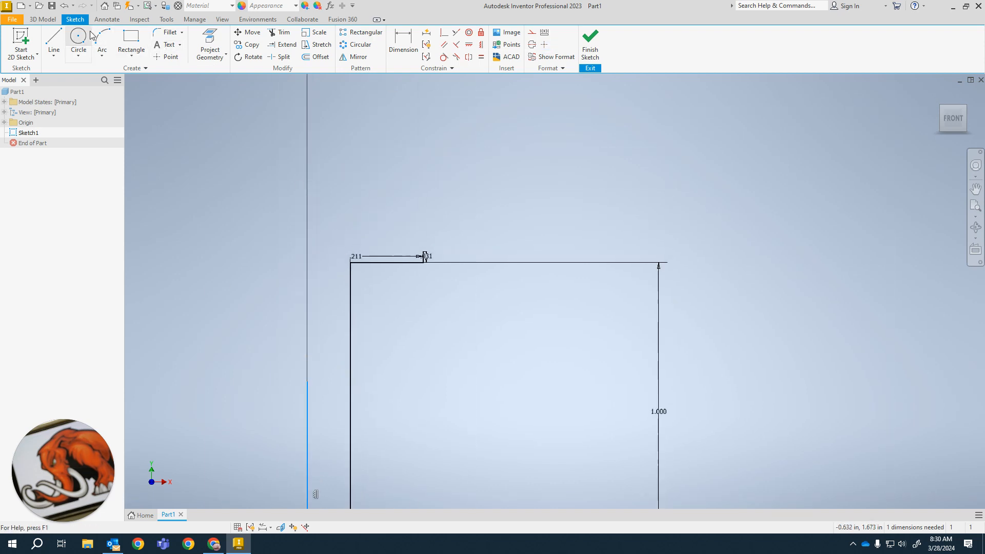
key(l)
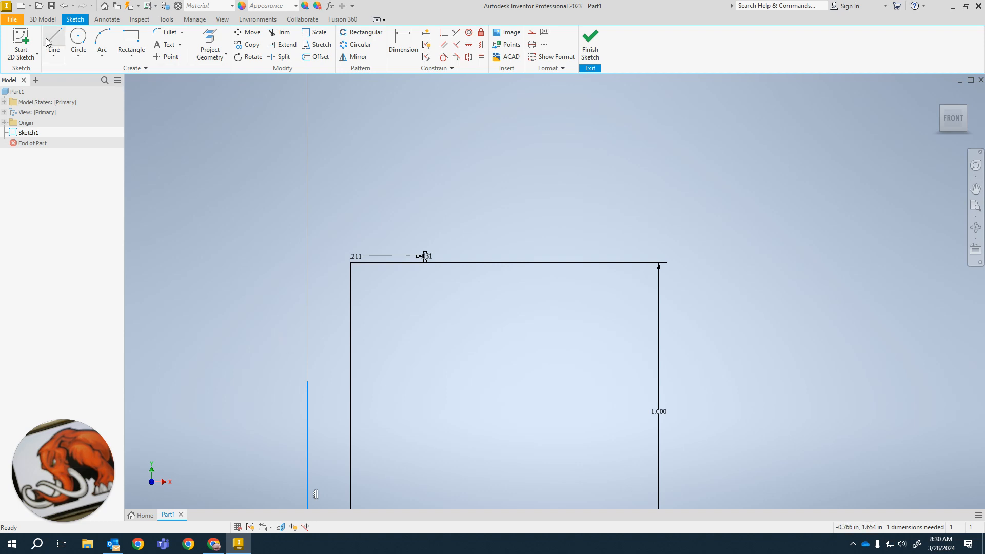
key(Escape)
click(307, 395)
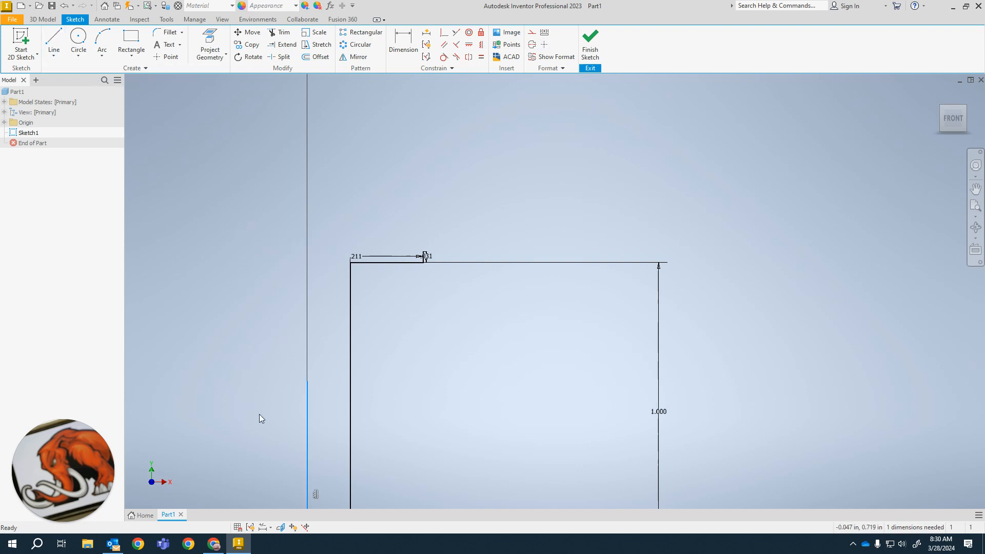
middle_drag(248, 431, 274, 265)
key(Delete)
Draw a vertical line from the origin straight up the axis, ending well above the peg's head.
click(65, 34)
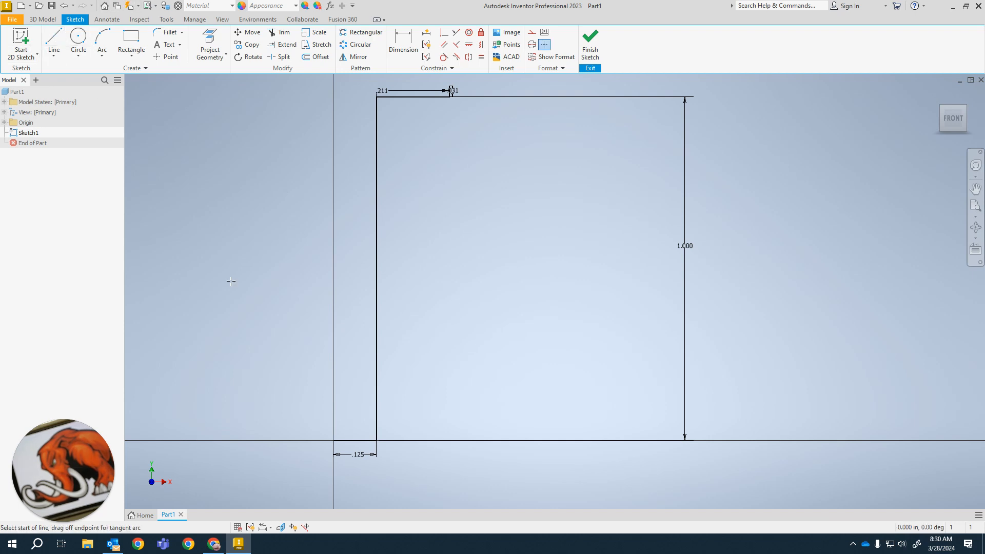
click(334, 440)
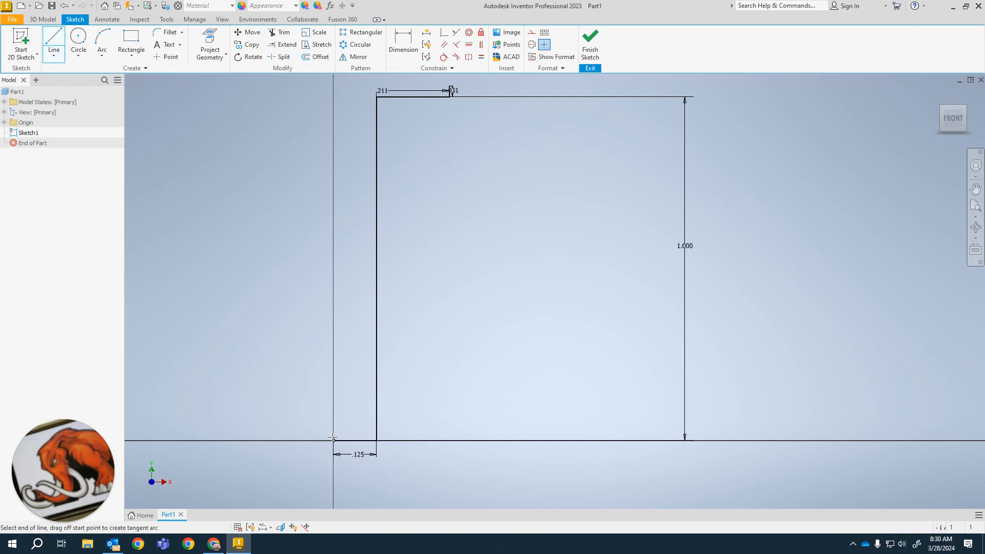
middle_drag(326, 189, 310, 483)
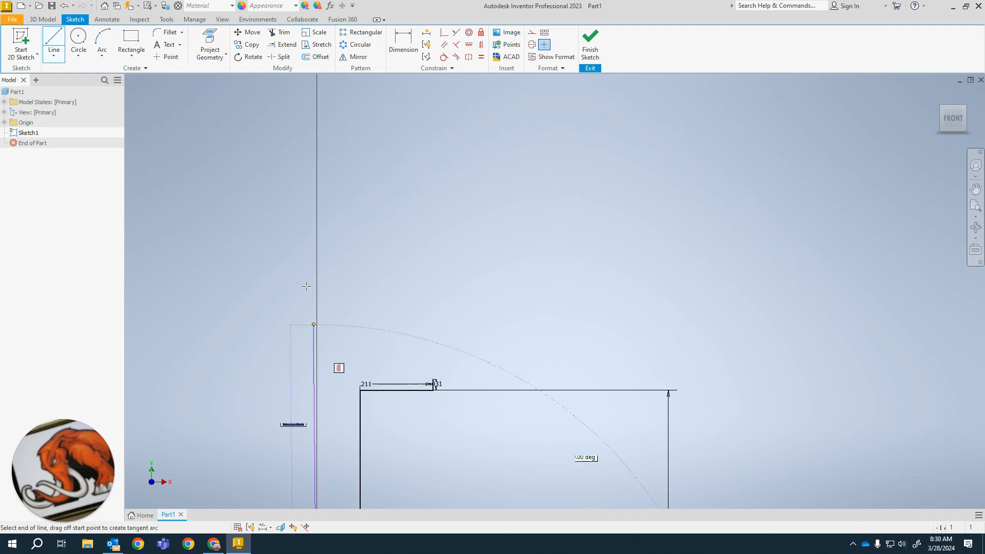
click(316, 178)
key(Escape)
Draw a three-point arc of about .226 in radius from the outer end of the head's underside to the vertical axis line.
click(104, 46)
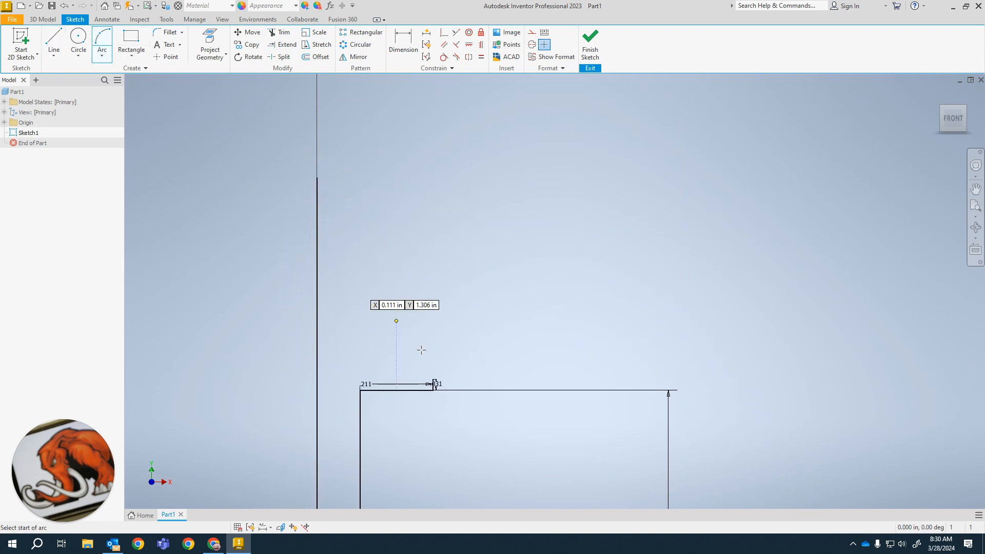
click(433, 389)
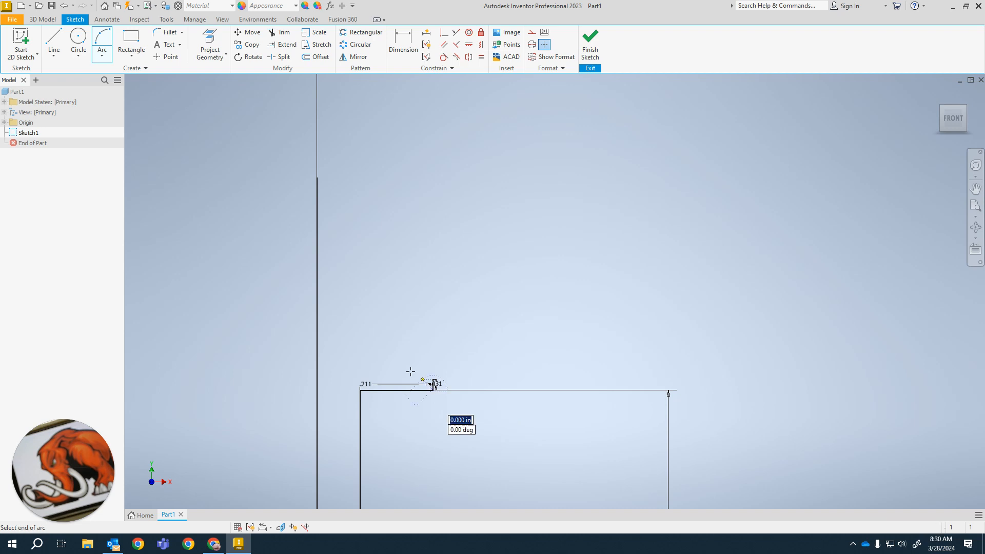
click(317, 325)
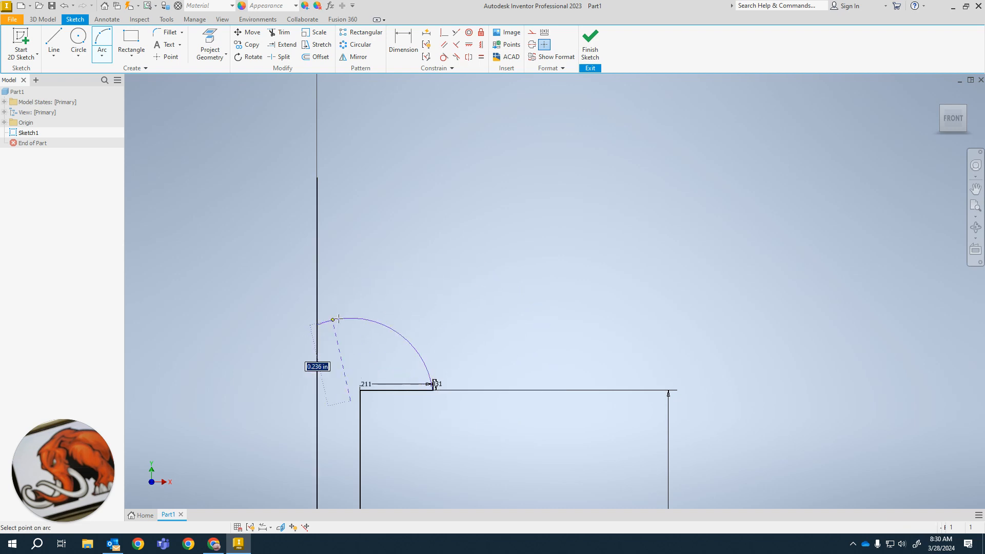
click(387, 322)
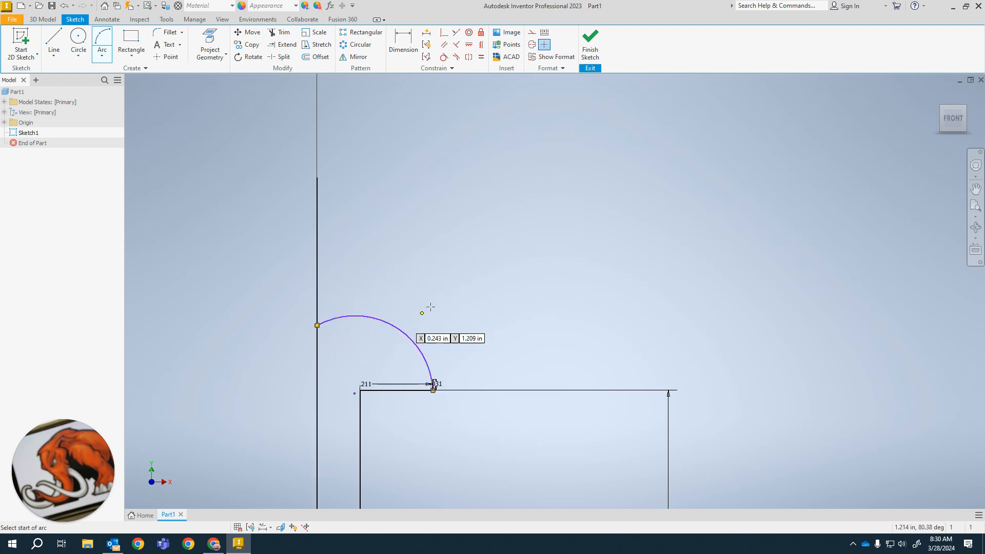
Dimension the head arc's radius to .236 in, as given on the Axle Peg drawing.
click(398, 37)
click(427, 355)
click(504, 318)
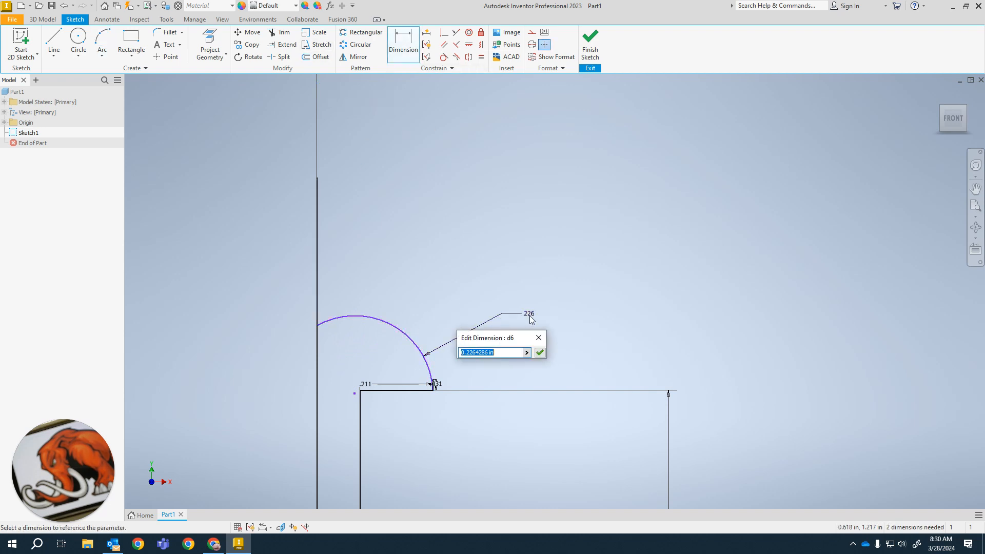
key(alt+Tab)
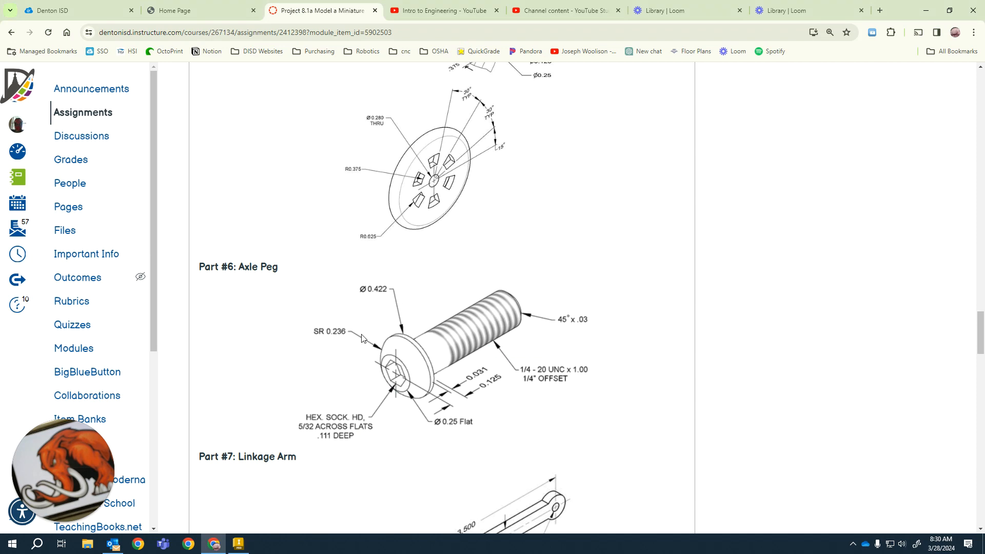
key(alt+Tab)
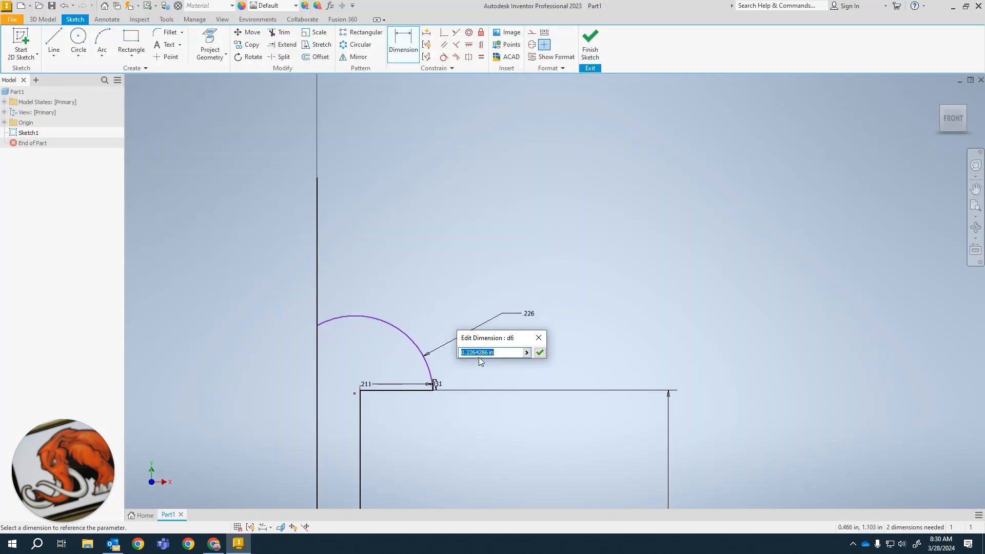
text(.236)
key(Return)
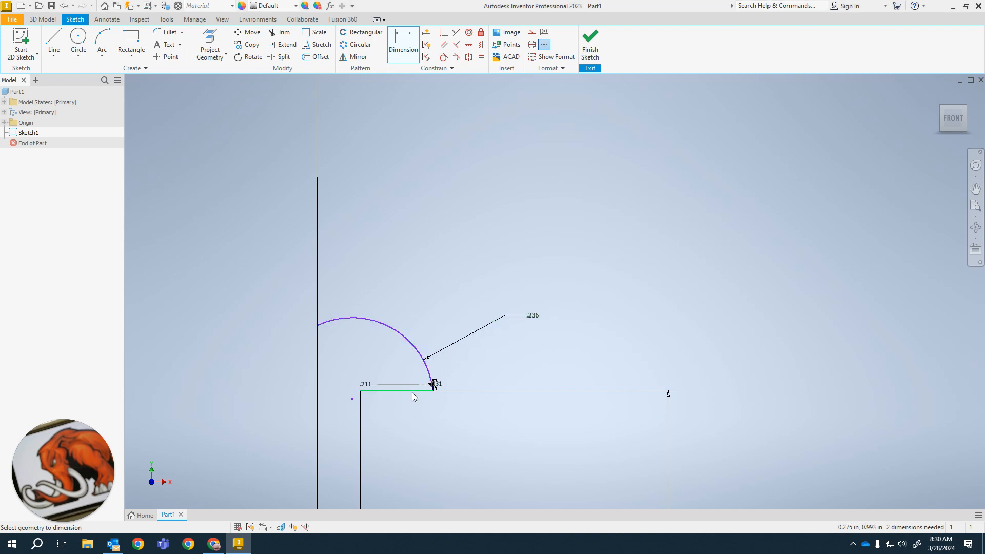
Consult the Axle Peg drawing's head dimensions and draw a horizontal line from the axis line outward across the head arc, extending past it.
key(alt+Tab)
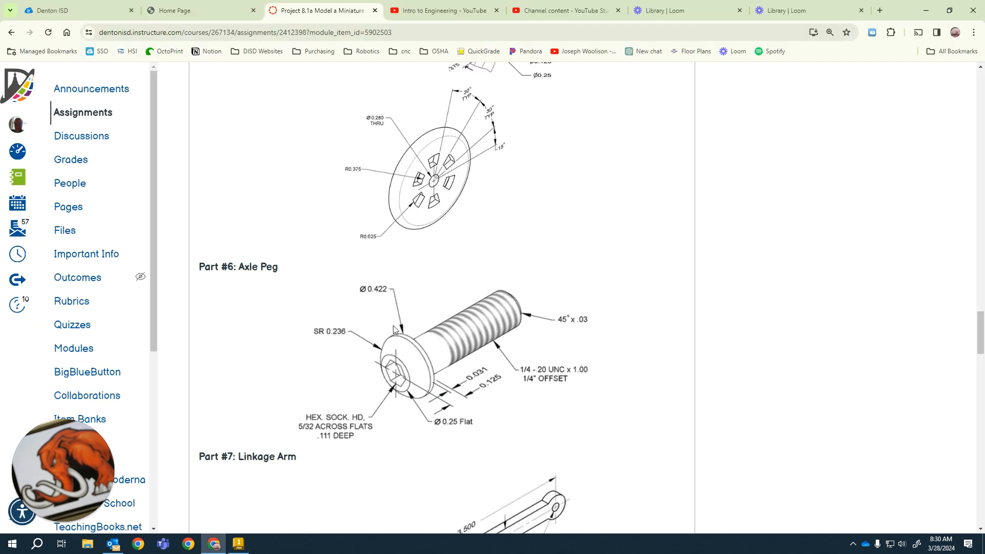
key(alt+Tab)
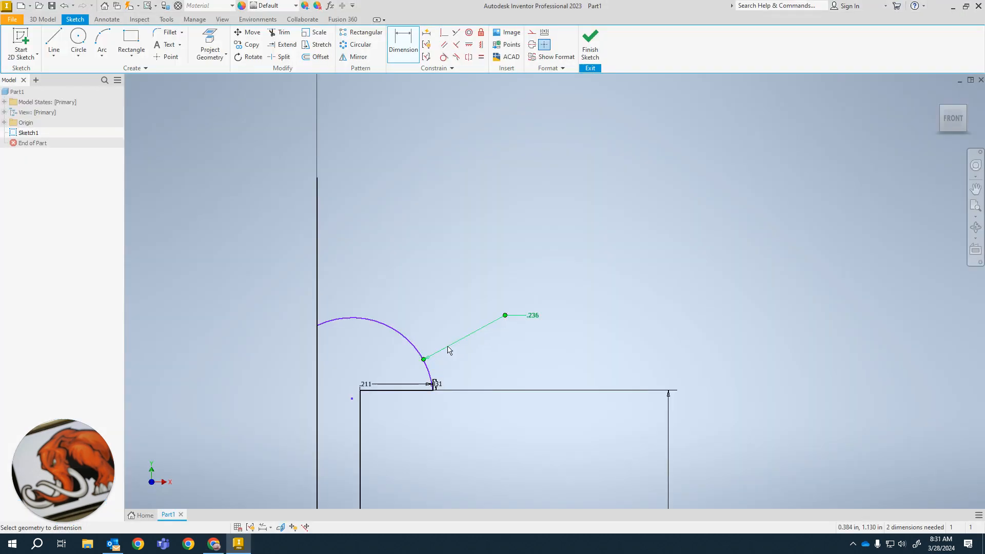
key(alt+Tab)
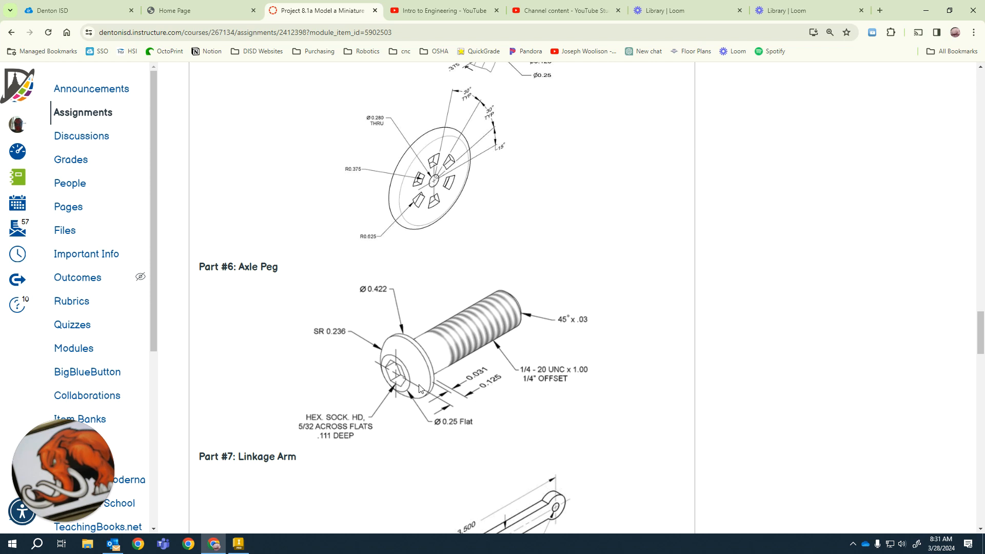
key(alt+Tab)
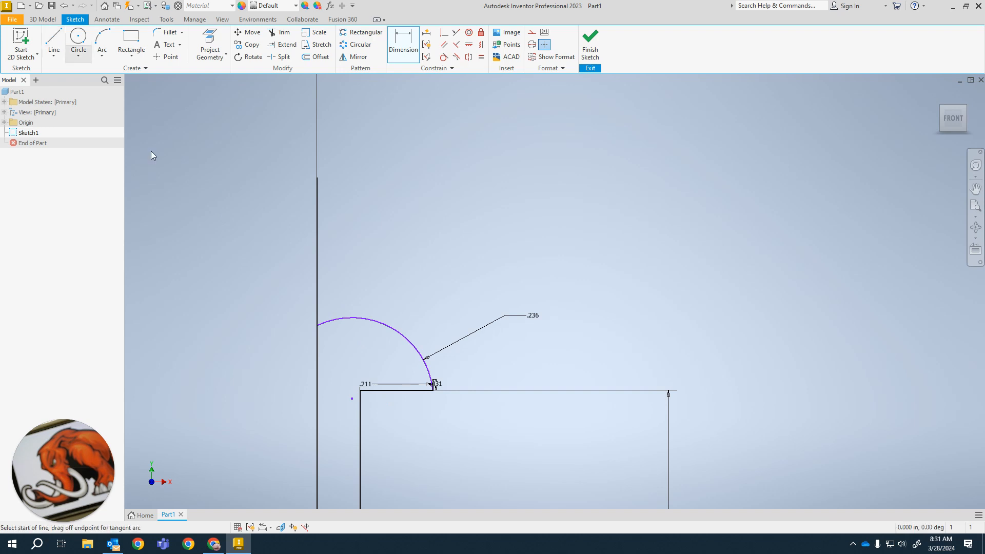
click(318, 335)
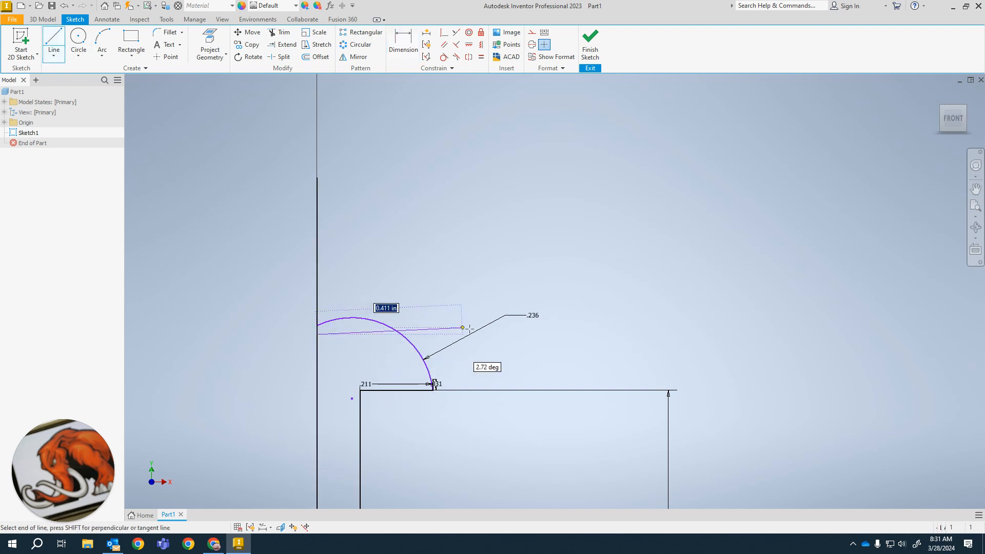
click(500, 335)
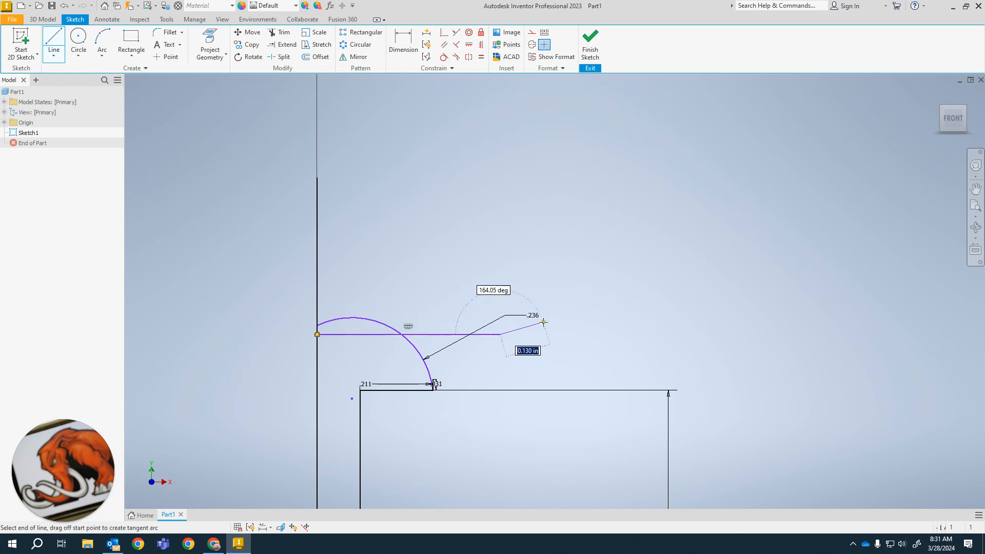
key(Escape)
Dimension the distance between the new horizontal line and the head's underside line to .125 in, as given on the assignment drawing.
key(d)
click(386, 335)
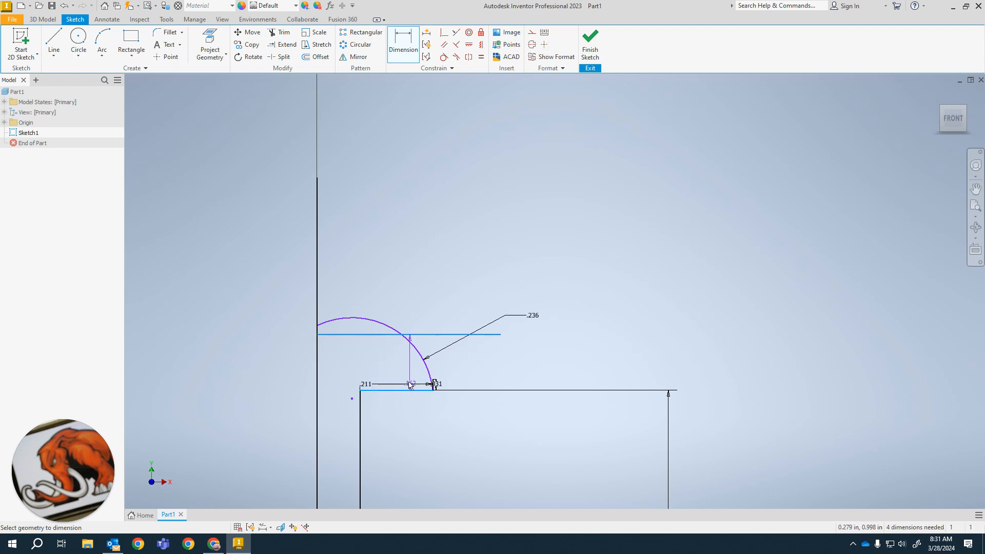
click(283, 362)
key(alt+Tab)
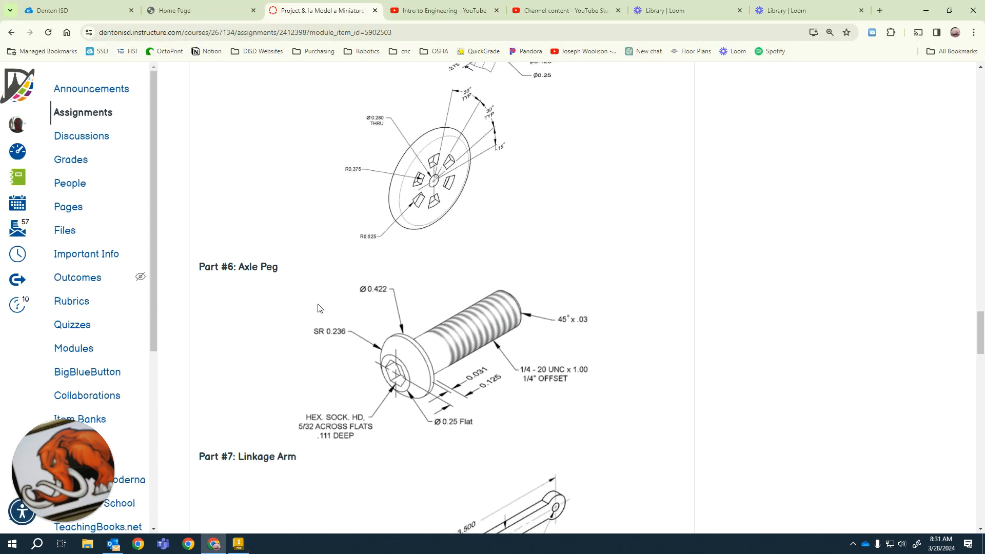
key(alt+Tab)
text(.)
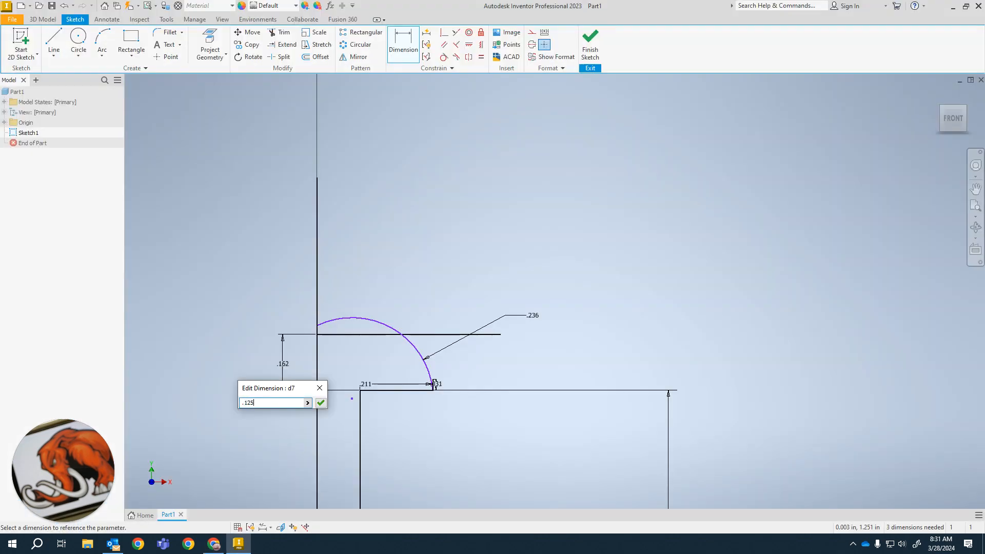
text(125)
key(Return)
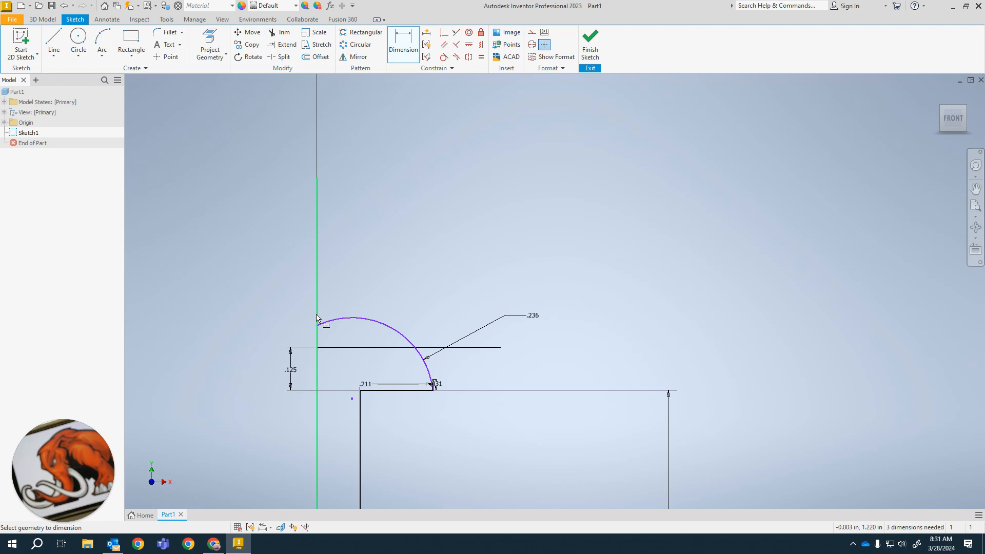
Recheck the head details on the Axle Peg drawing and delete the head arc with its .236 in radius dimension.
key(alt+Tab)
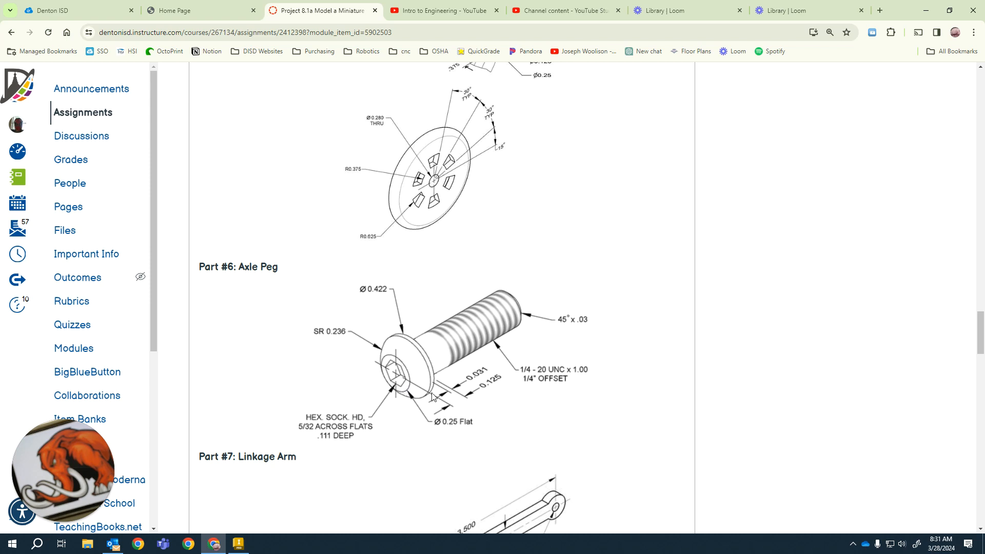
key(alt+Tab)
key(alt+Tab)
key(alt+Tab)
click(397, 327)
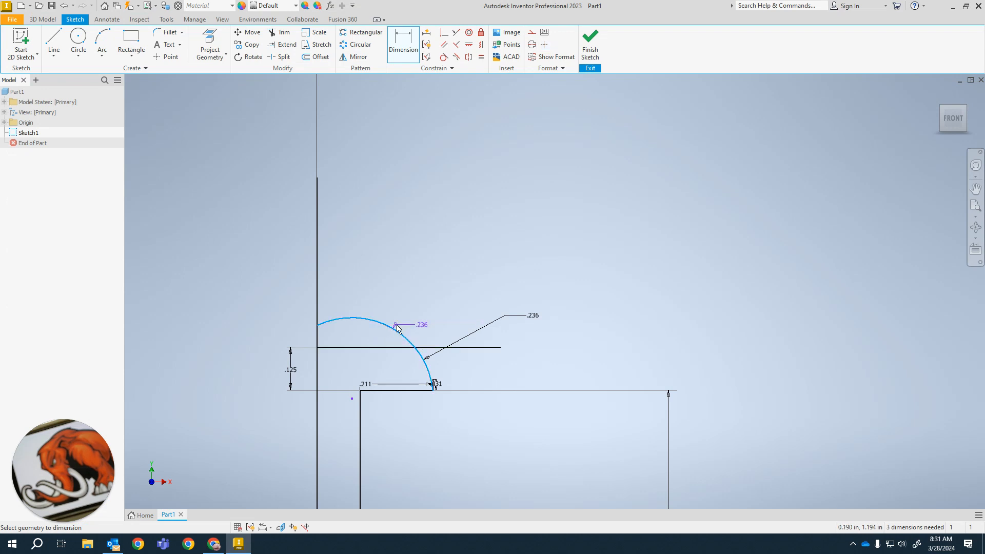
key(Escape)
right_click(389, 325)
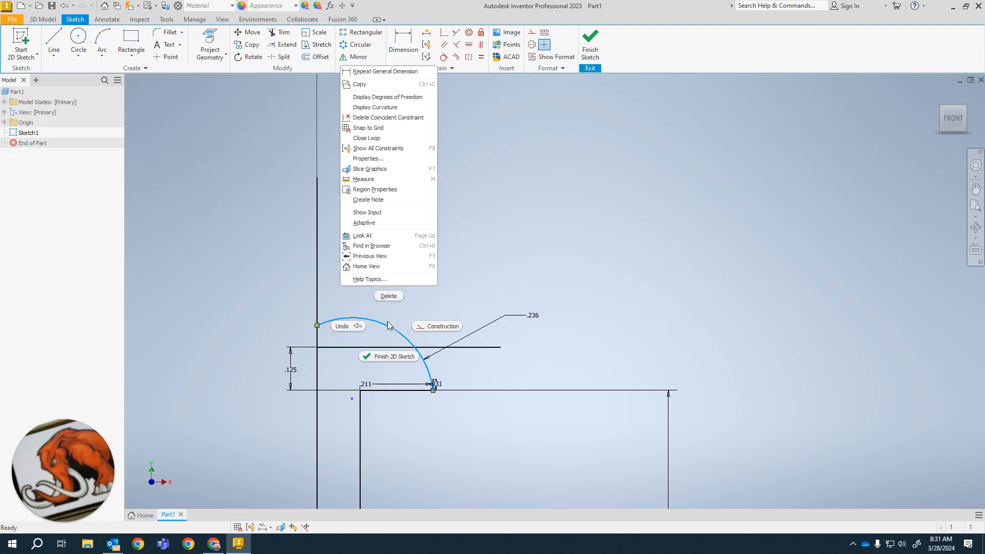
click(387, 294)
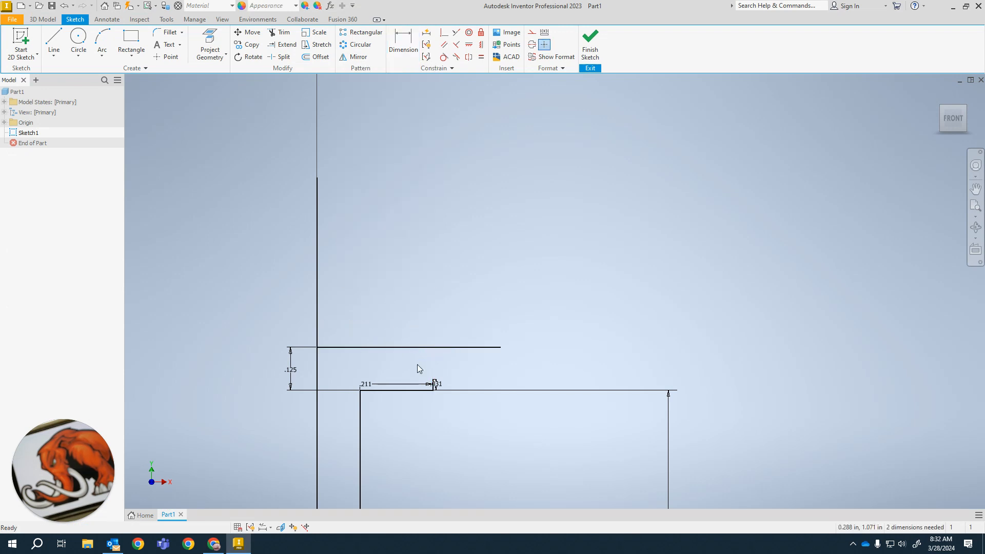
Consult the Axle Peg drawing and dimension the head's top horizontal line to .125 in, half of the 0.25 in flat diameter.
key(alt+Tab)
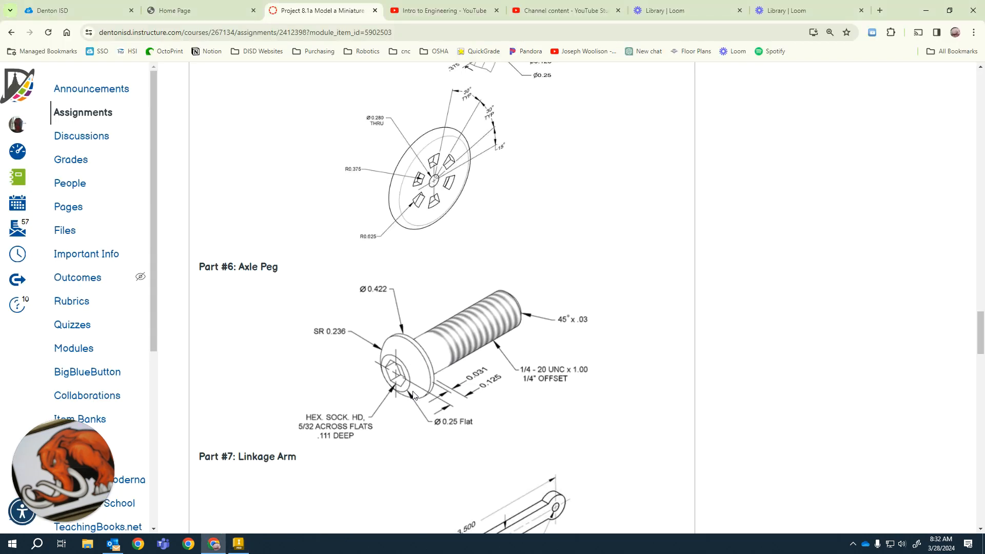
key(alt+Tab)
key(alt+Tab)
key(alt+Tab)
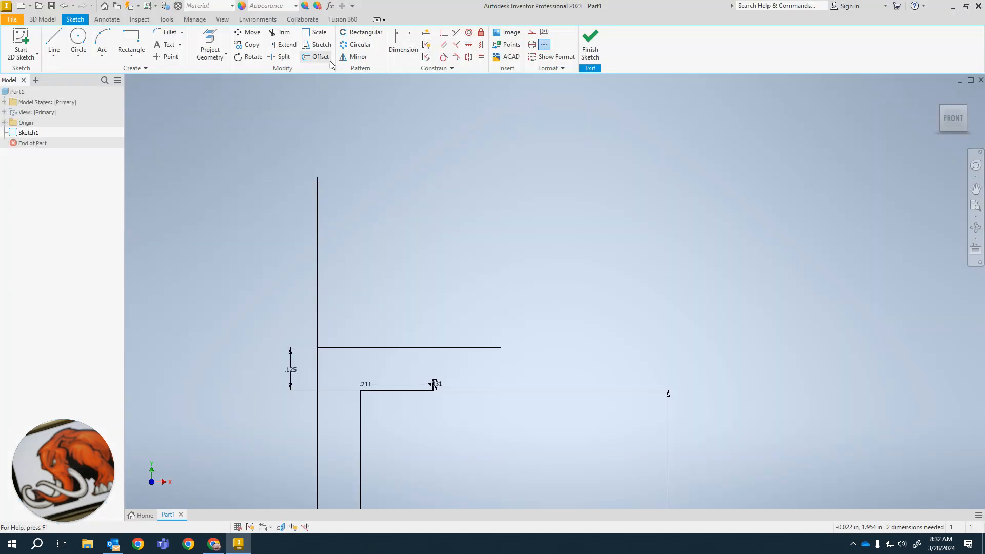
click(54, 41)
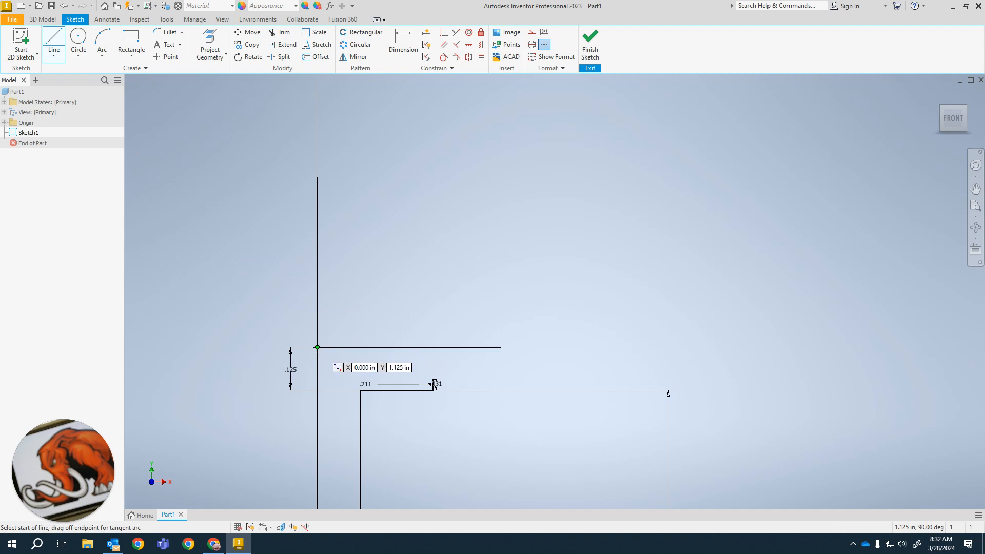
click(404, 42)
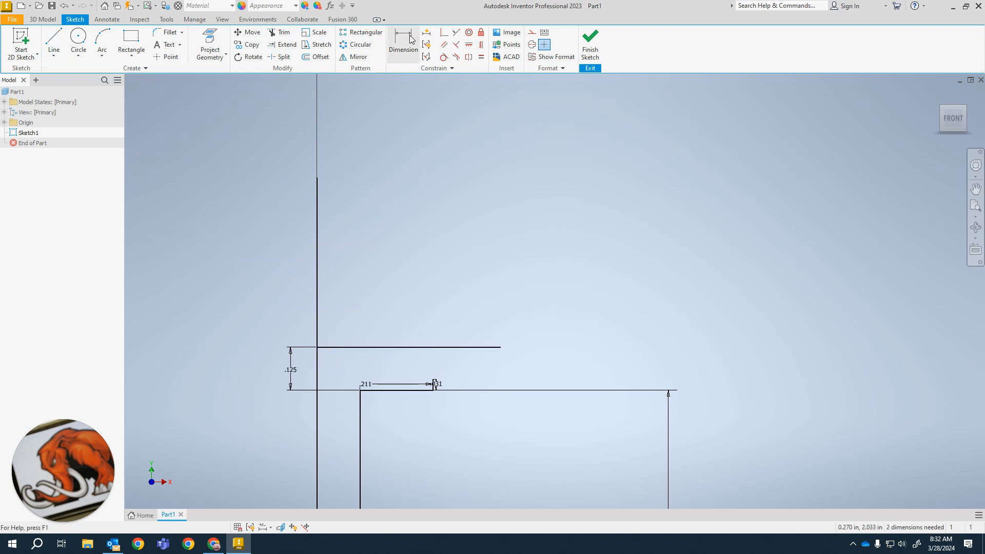
click(489, 348)
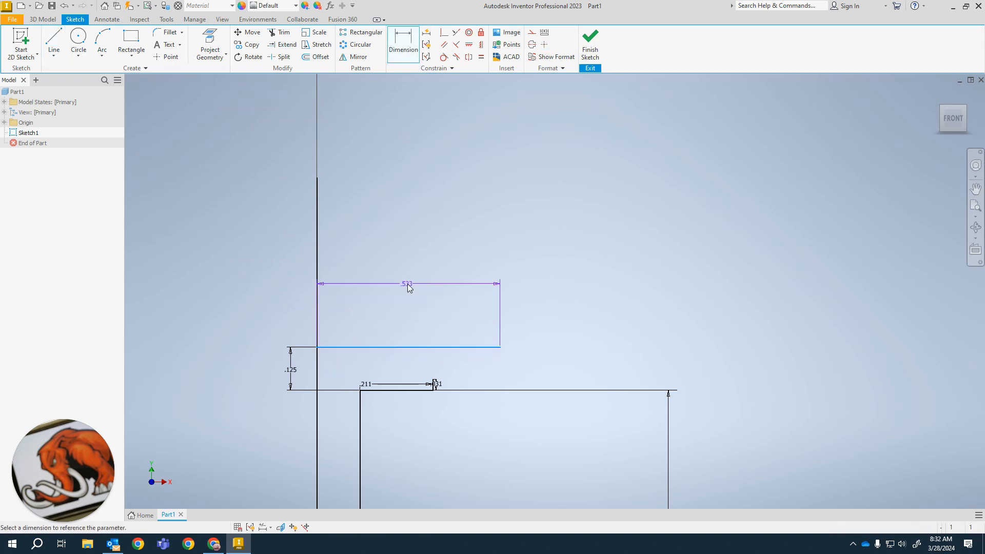
click(407, 285)
key(alt+Tab)
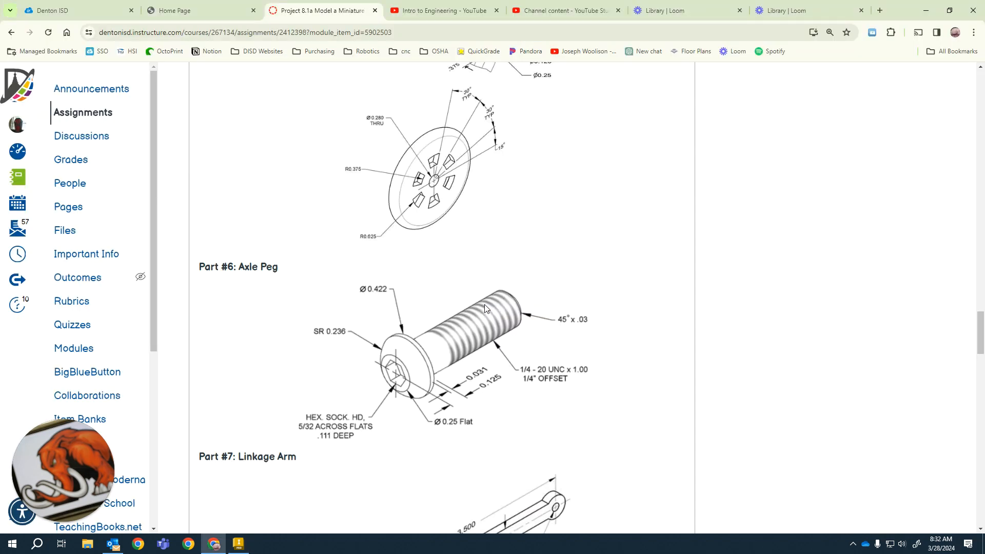
key(alt+Tab)
text(.)
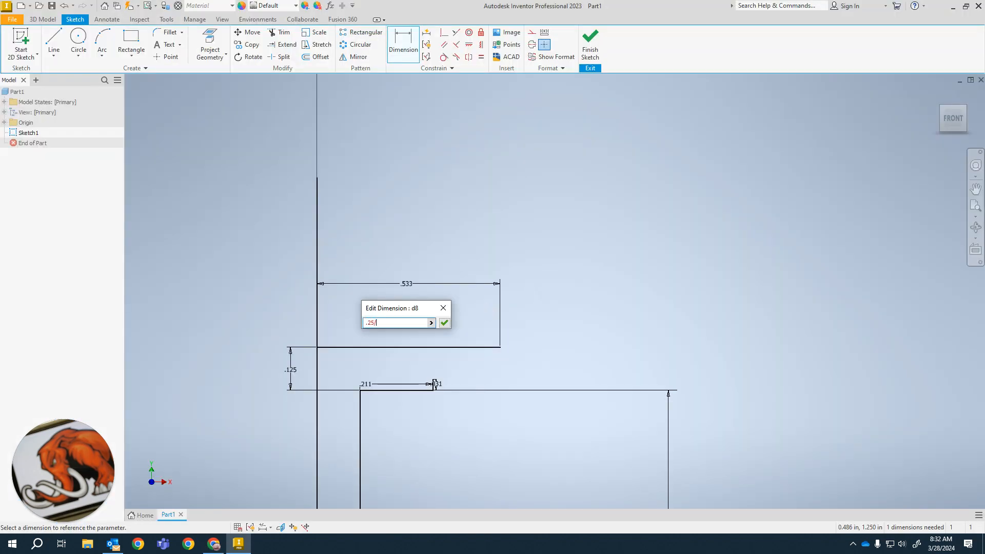
key(Return)
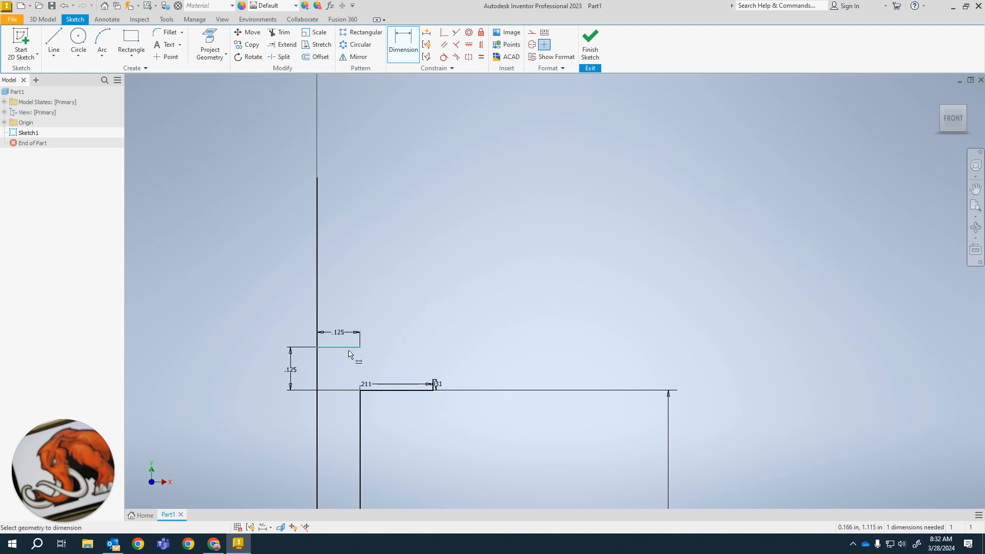
Draw a three-point arc bulging outward from the head's outer edge to the outer end of the top horizontal line.
key(a)
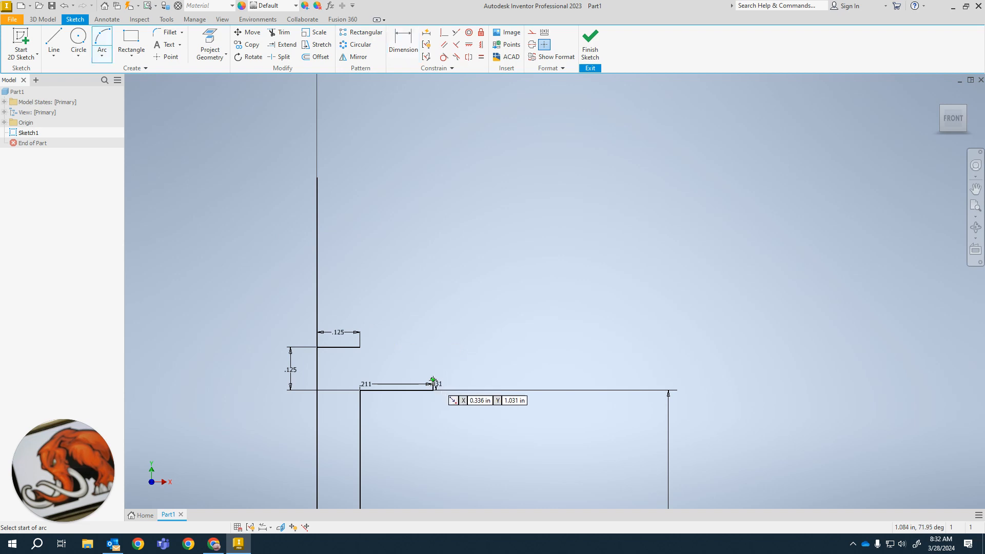
click(433, 382)
click(360, 347)
click(404, 354)
key(Escape)
Dimension the new head arc's radius to .236 in, as given on the Axle Peg drawing.
key(d)
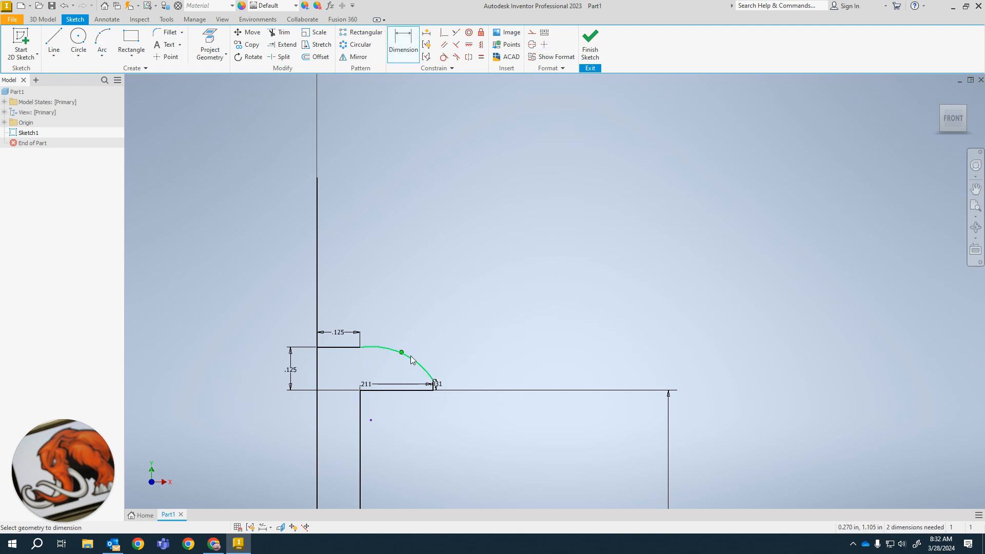
key(Escape)
click(403, 45)
click(406, 363)
click(447, 340)
key(alt+Tab)
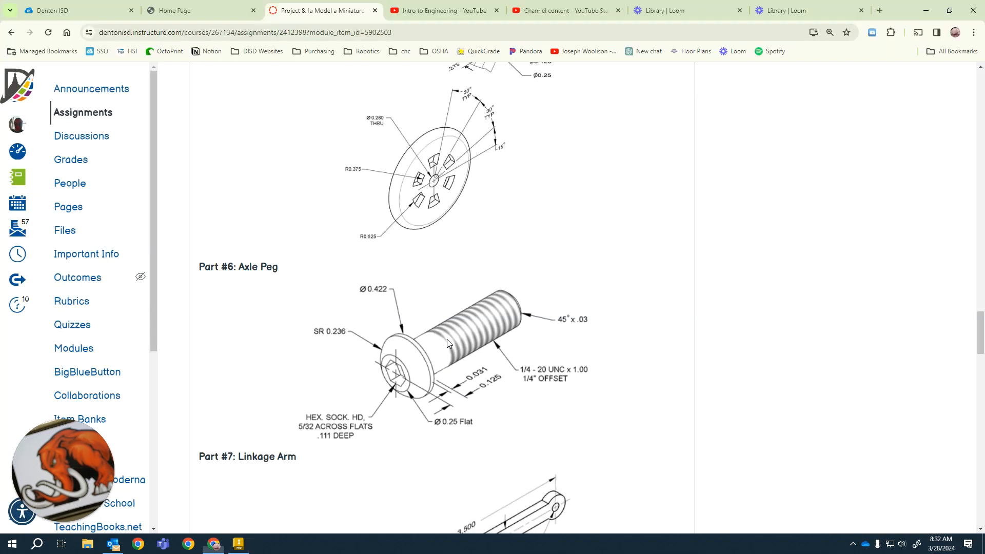
key(alt+Tab)
text(.236)
key(Return)
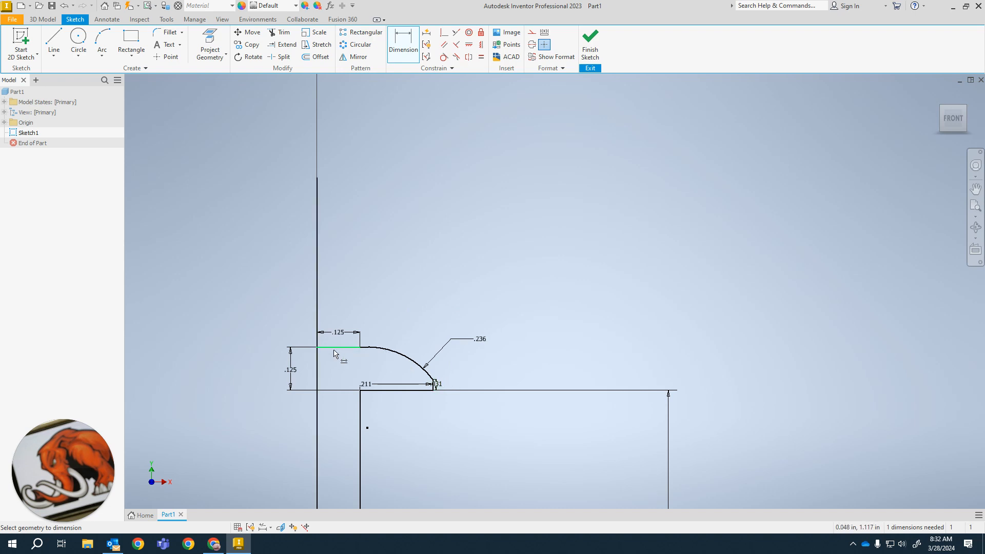
Recheck the assignment drawing, finish the sketch and revolve the half profile 360 degrees about its vertical axis line.
key(alt+Tab)
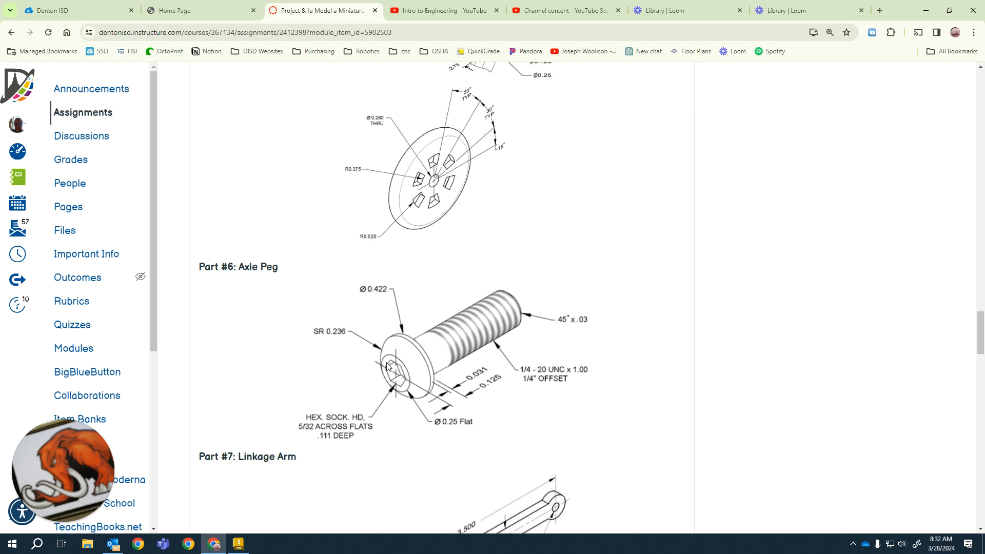
key(alt+Tab)
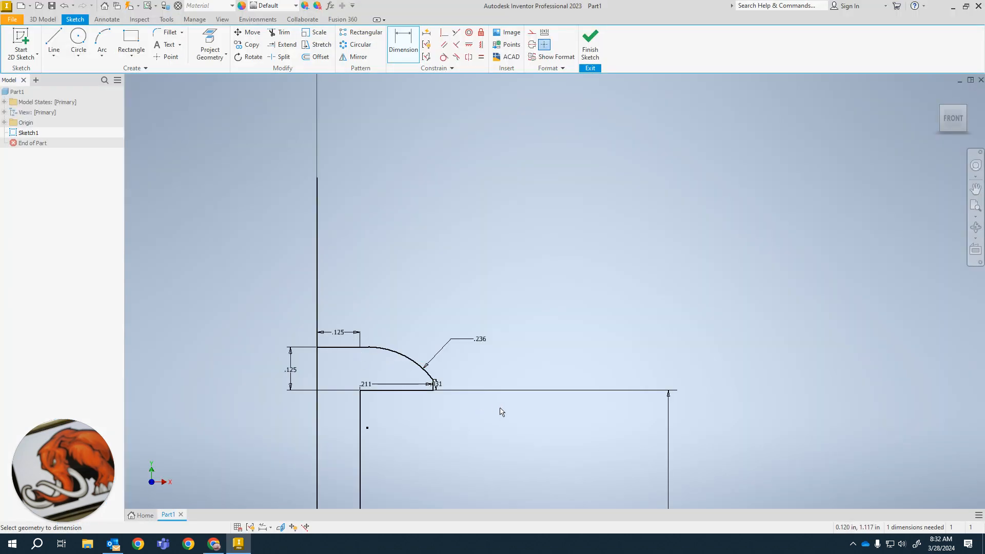
click(591, 41)
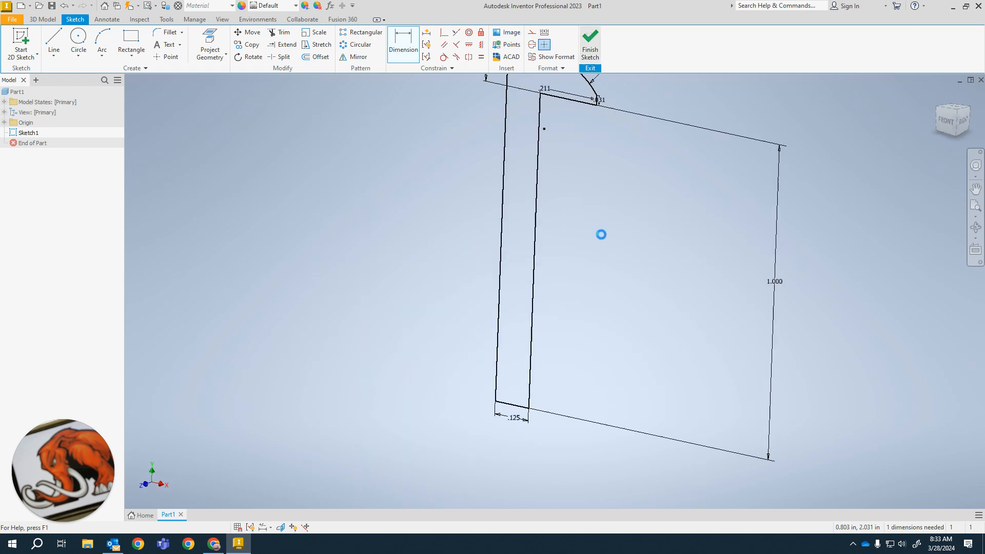
middle_drag(636, 189, 470, 335)
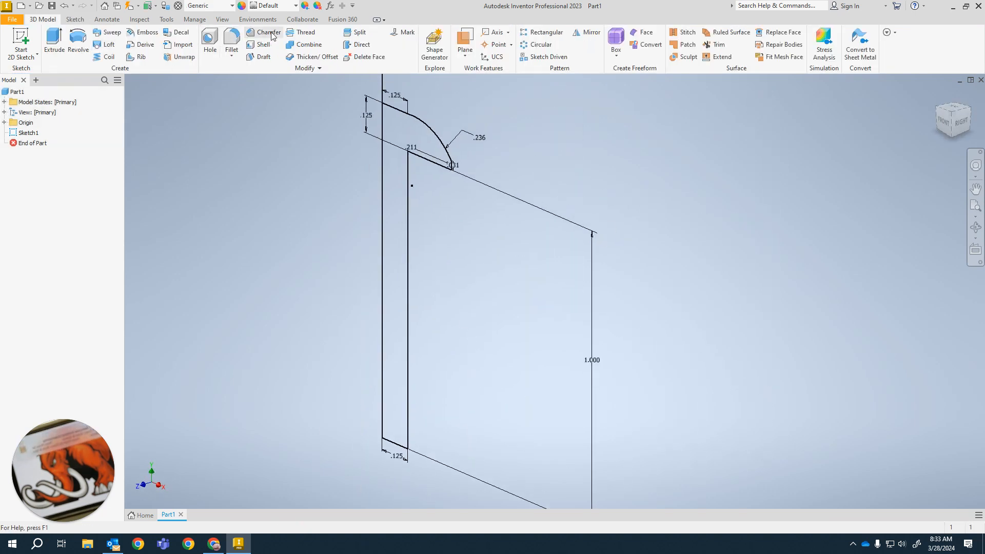
click(77, 41)
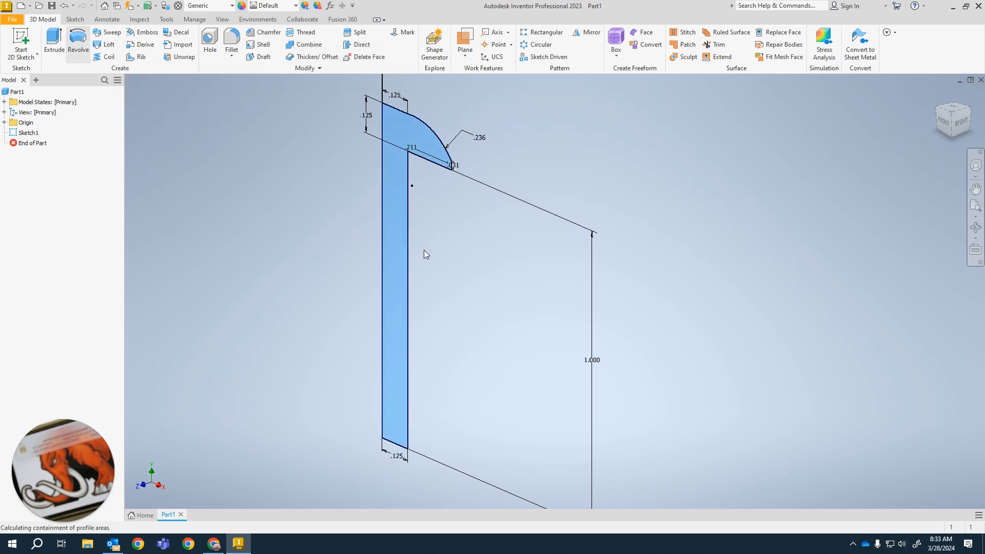
click(381, 258)
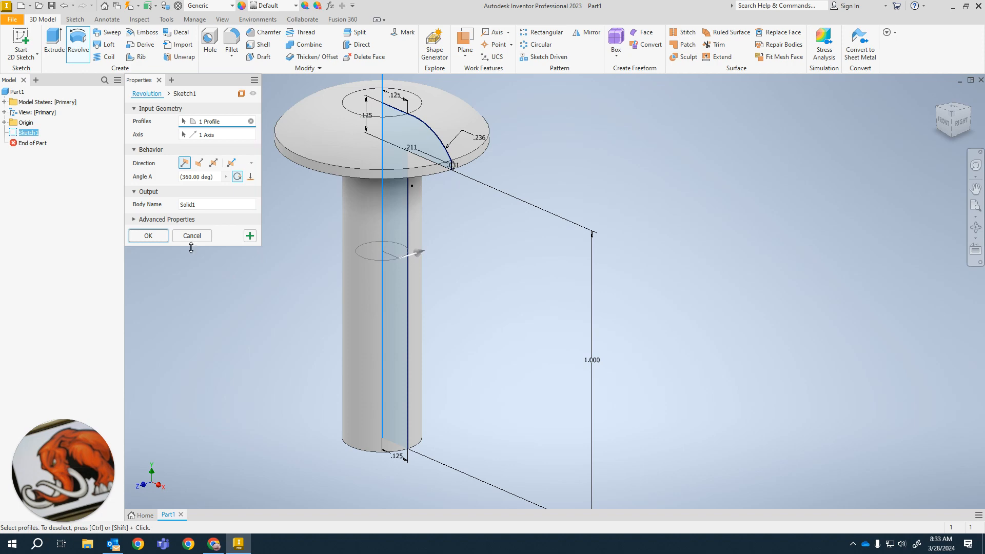
click(148, 236)
Check the head details on the Axle Peg drawing and start a new sketch on the head's flat circular top face.
middle_drag(504, 192, 500, 261)
key(alt+Tab)
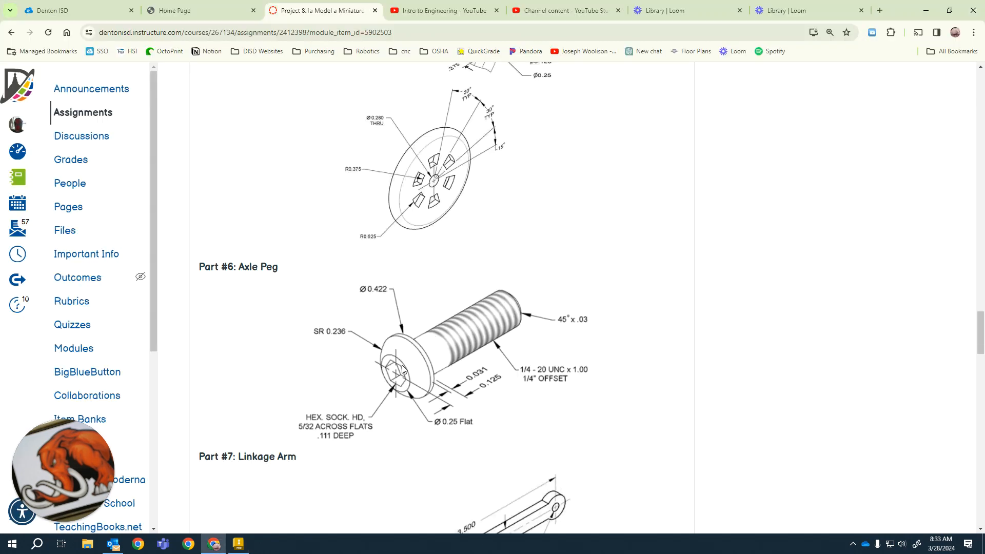
key(alt+Tab)
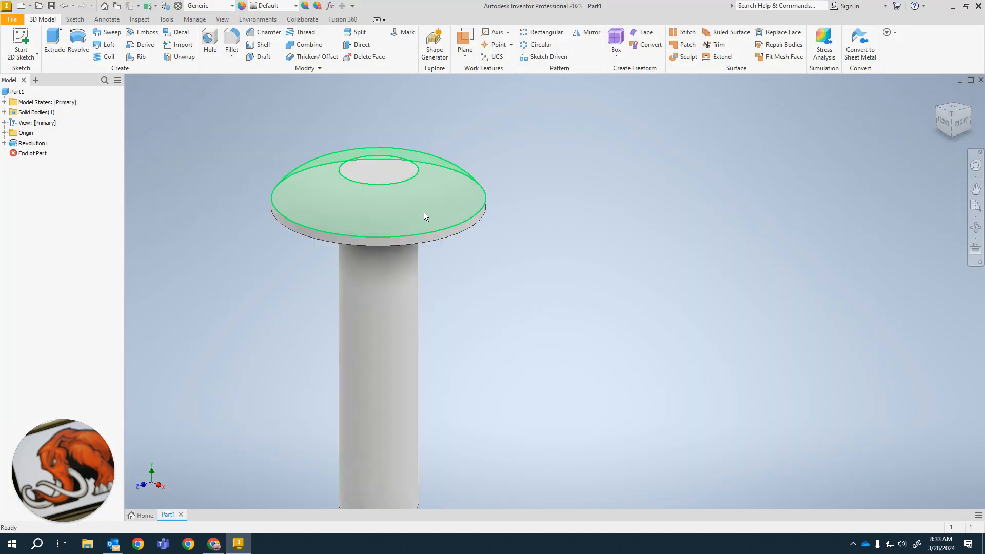
right_click(374, 175)
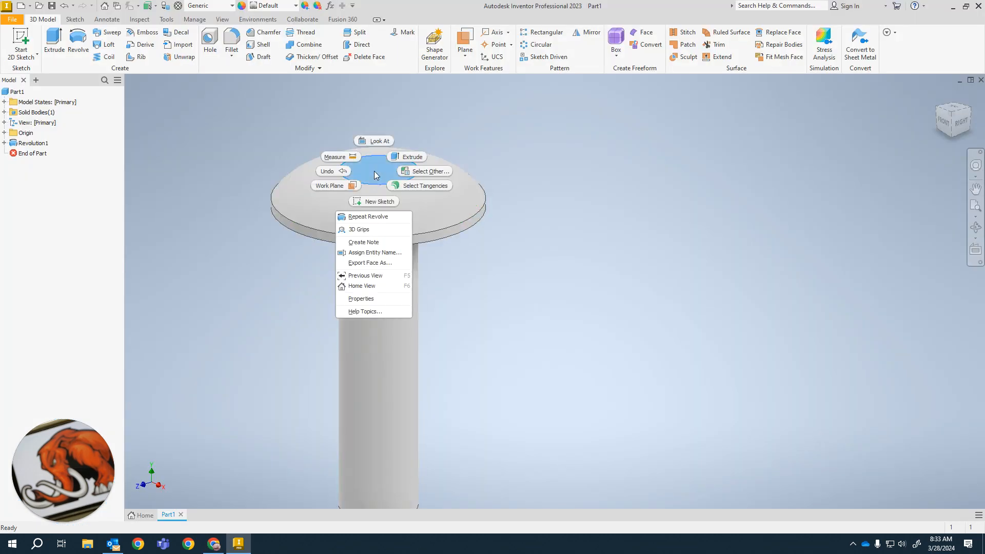
click(380, 201)
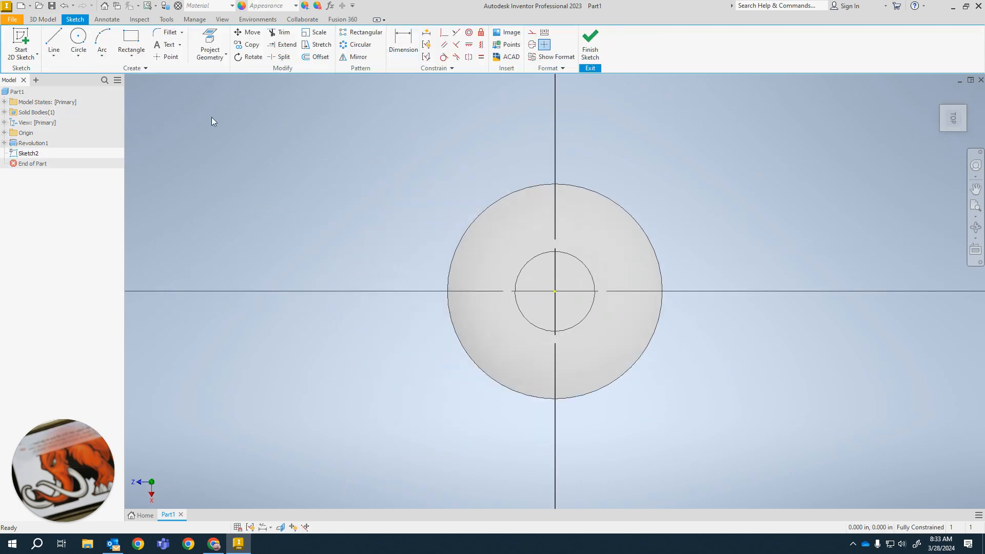
Consult the drawing's hex socket and draw a six-sided polygon centred on the origin, inside the flat's circle, with two sides roughly horizontal.
click(137, 48)
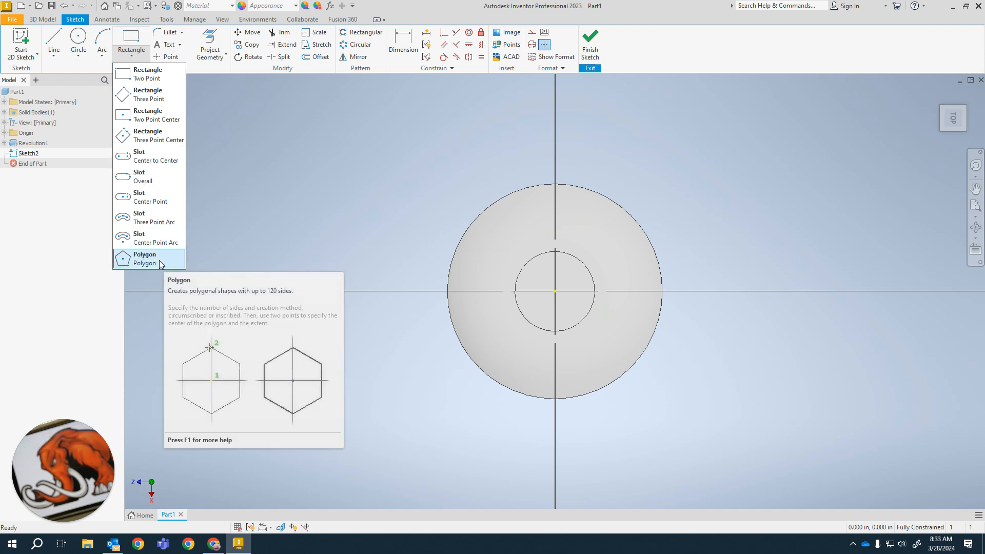
click(144, 259)
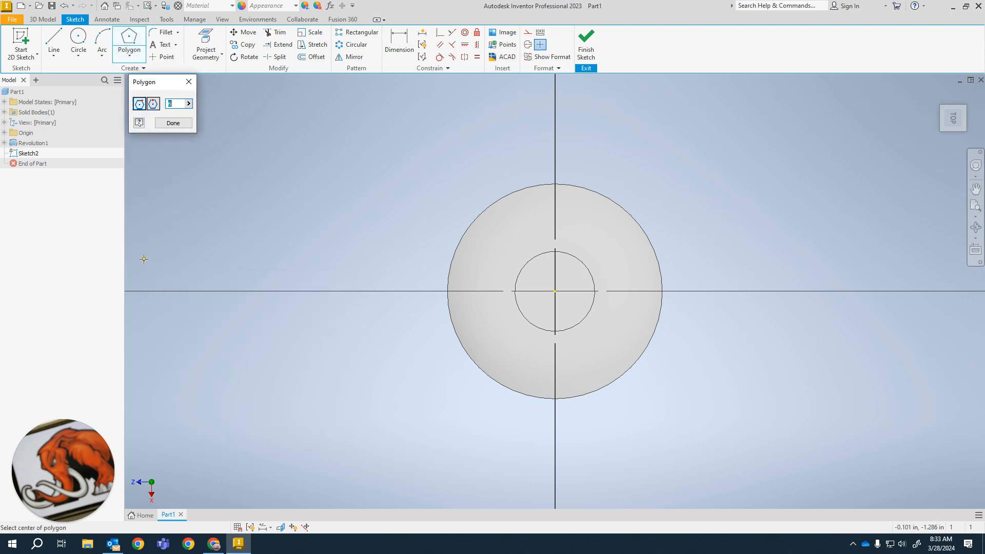
key(alt+Tab)
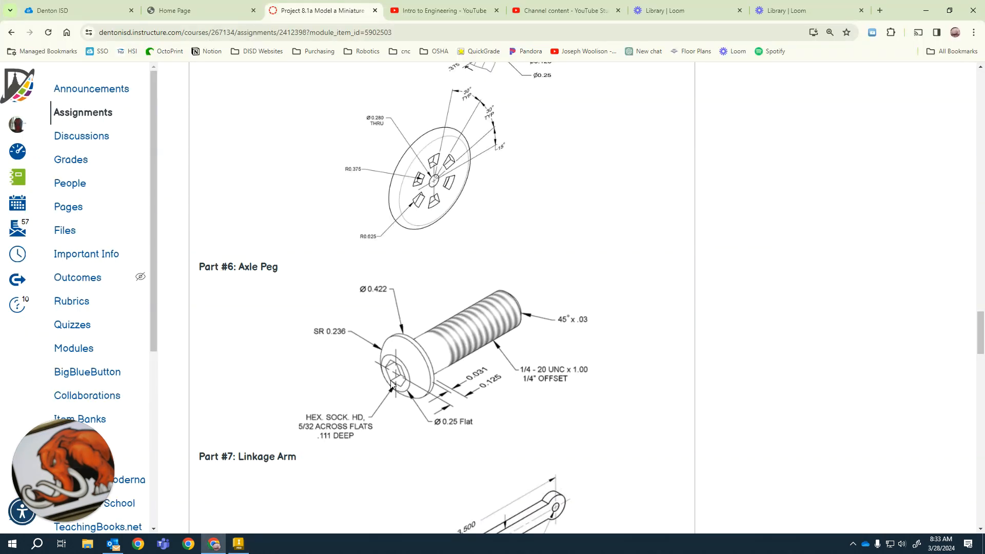
key(alt+Tab)
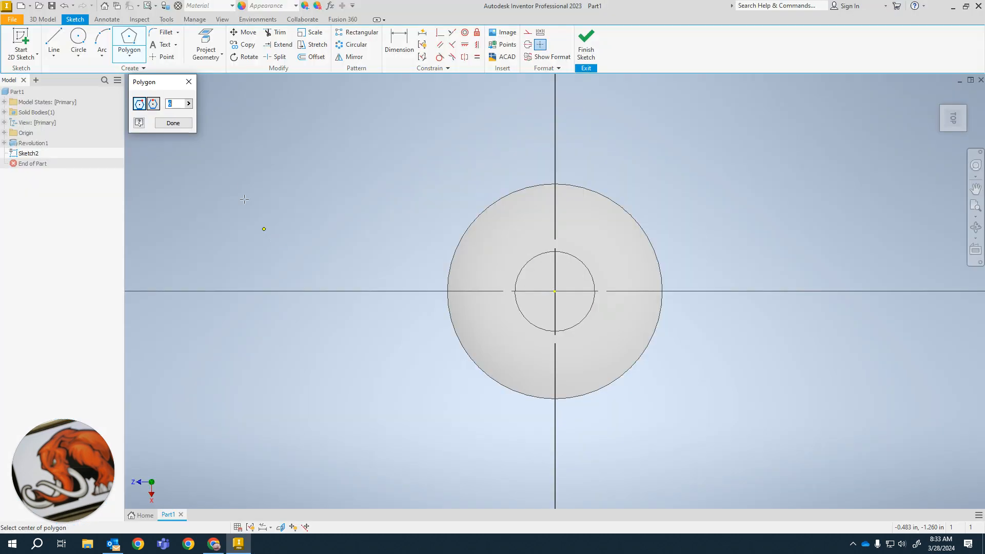
click(167, 127)
key(Escape)
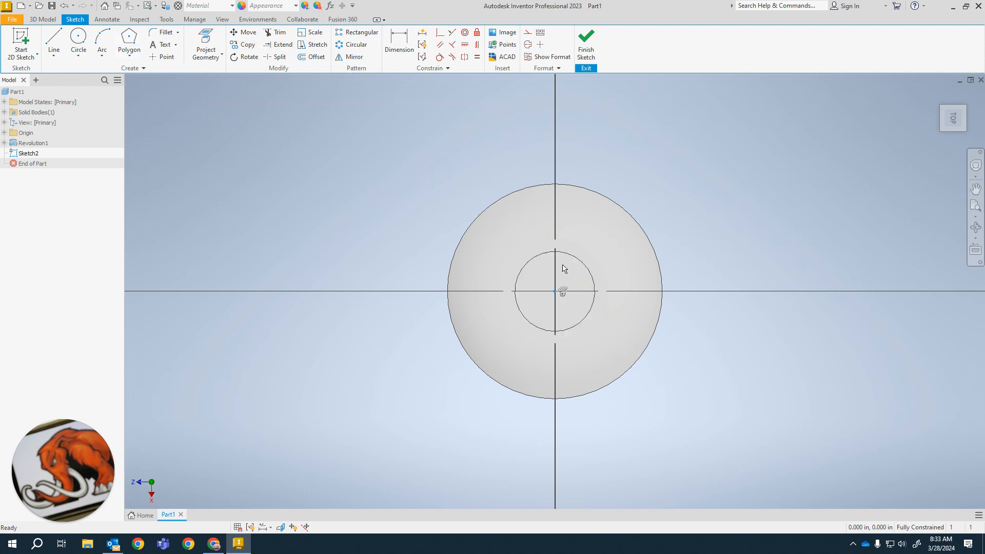
click(129, 40)
click(555, 291)
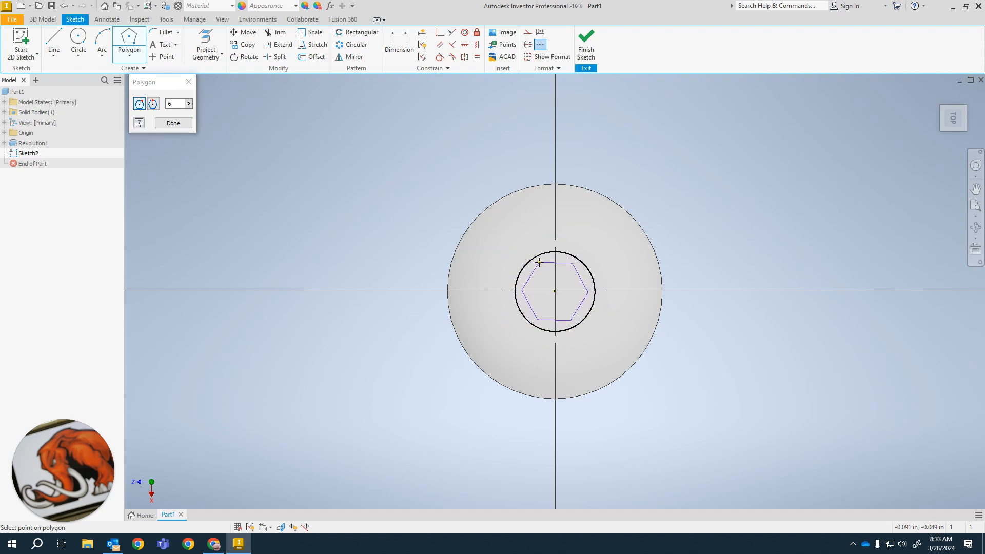
click(538, 263)
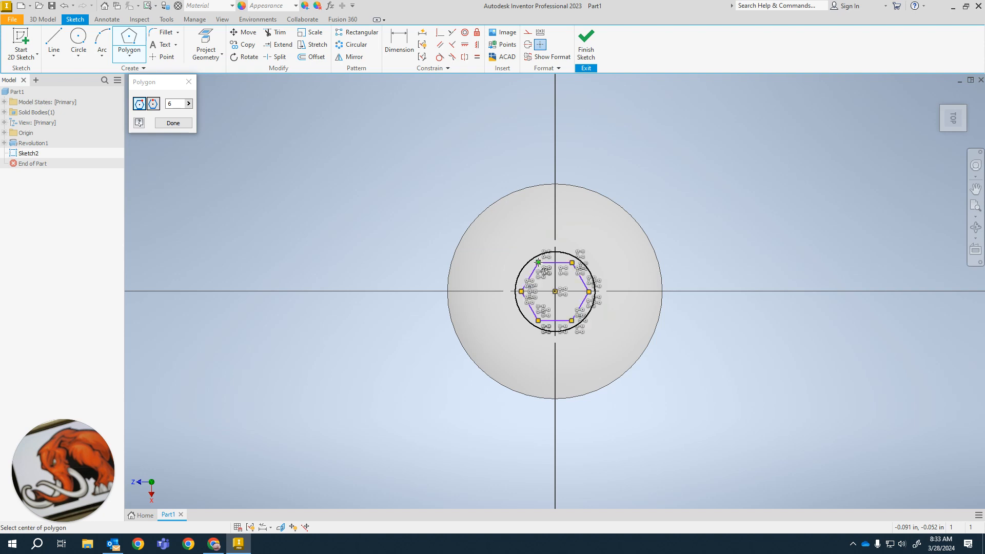
Check the hex socket size on the Axle Peg drawing, dimension the hexagon 5/32 in across its horizontal flats and finish the sketch.
scroll(573, 317, down, 2)
scroll(573, 317, up, 5)
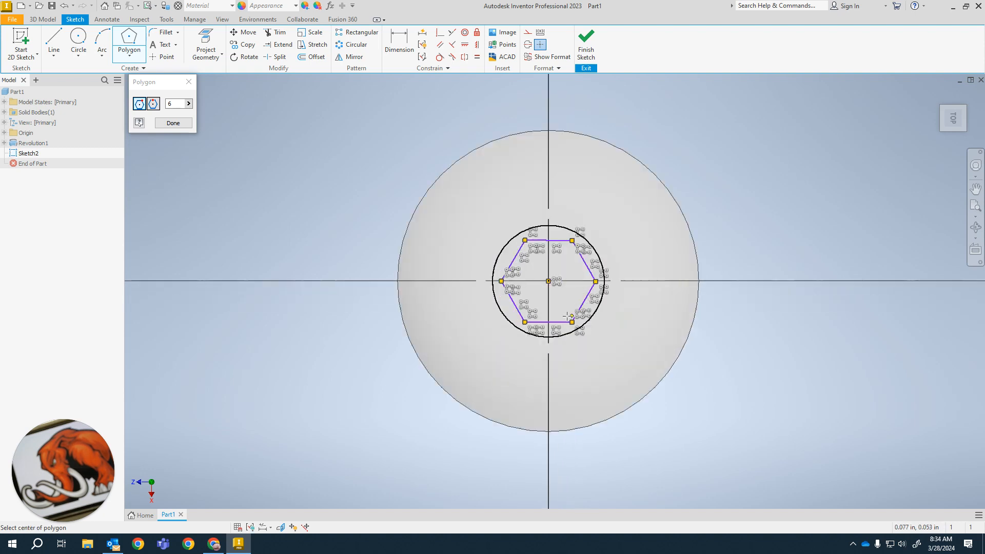
scroll(548, 279, down, 2)
scroll(547, 305, down, 1)
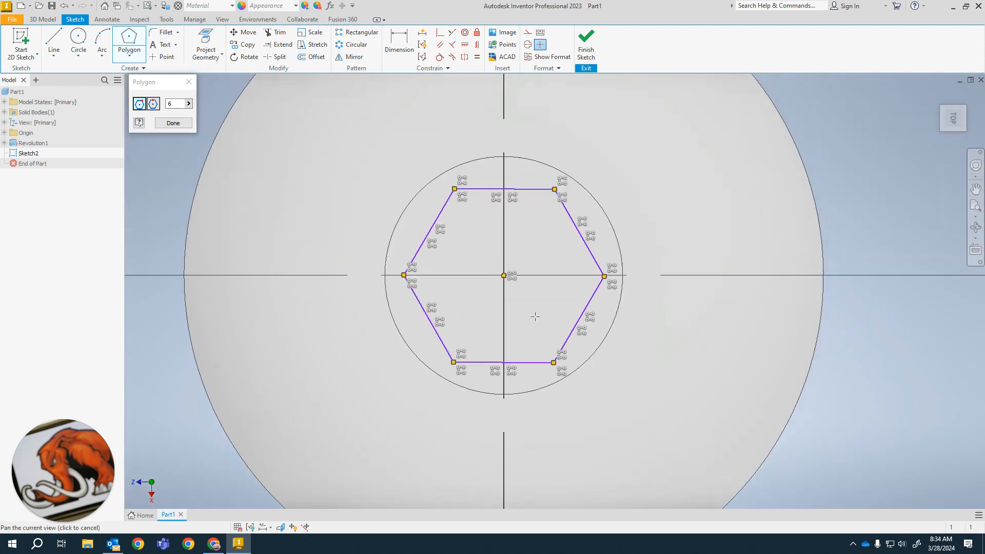
key(alt+Tab)
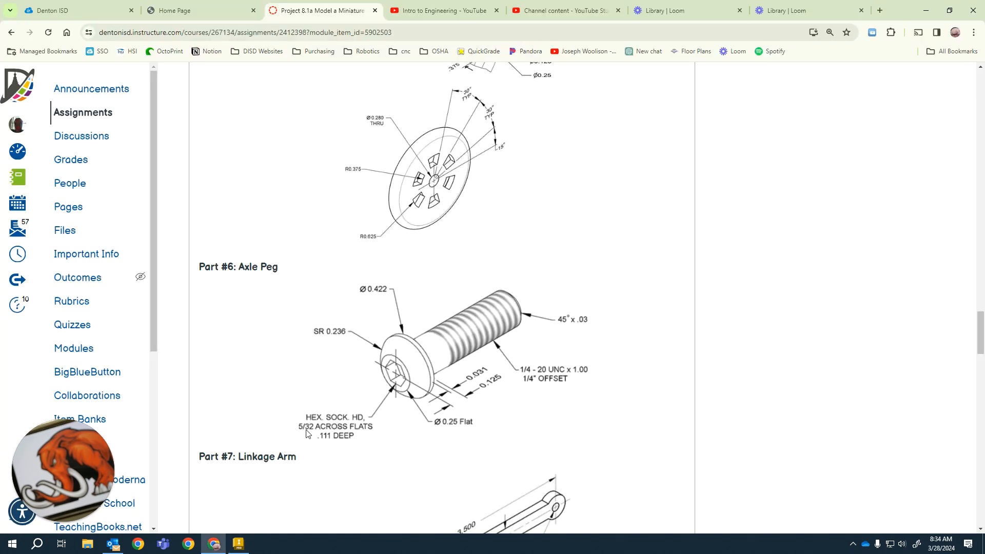
key(alt+Tab)
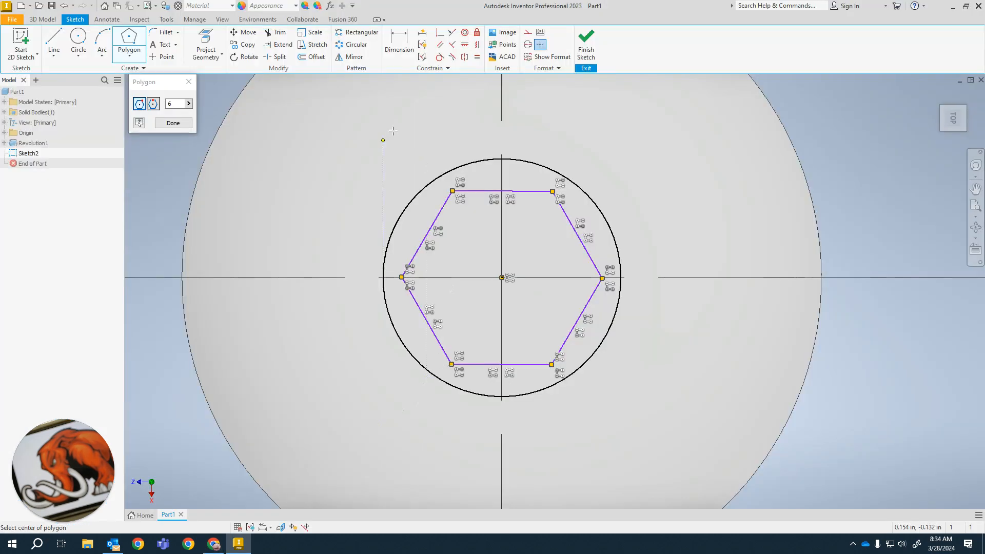
click(399, 40)
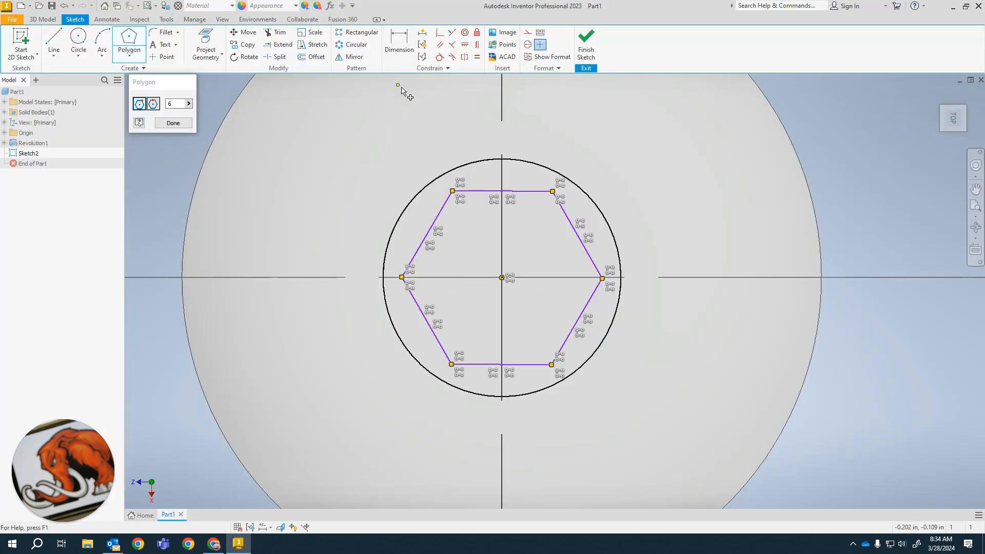
click(486, 192)
click(484, 365)
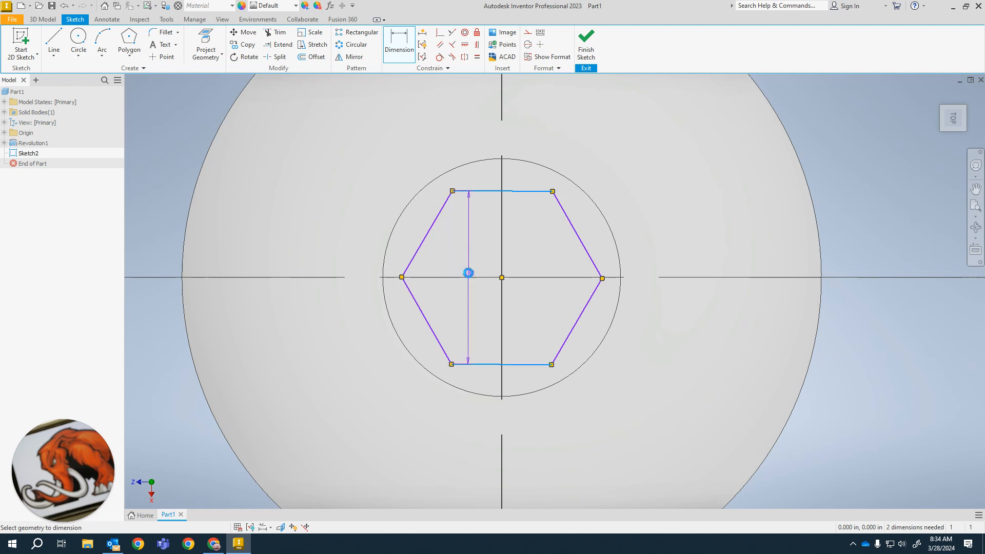
click(469, 274)
text(5/32)
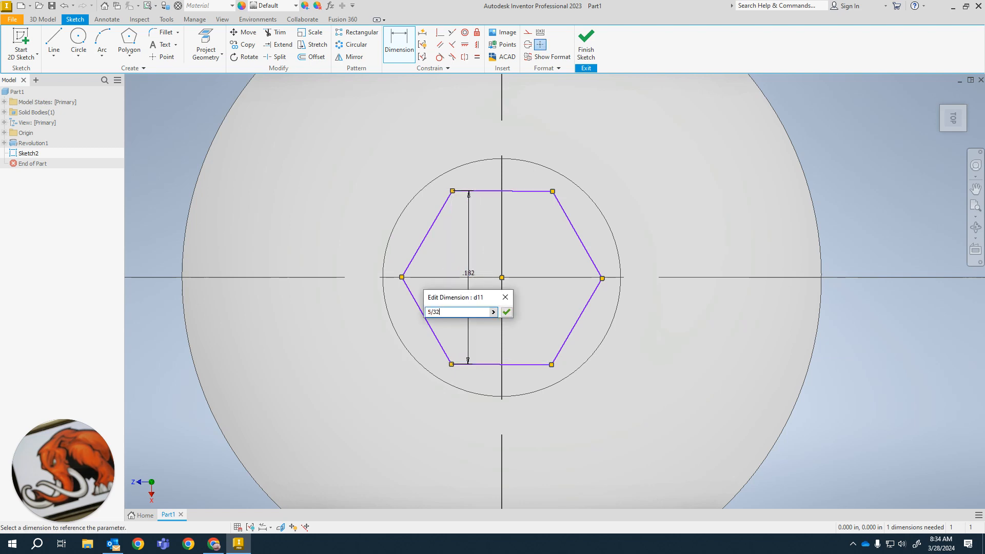
key(Return)
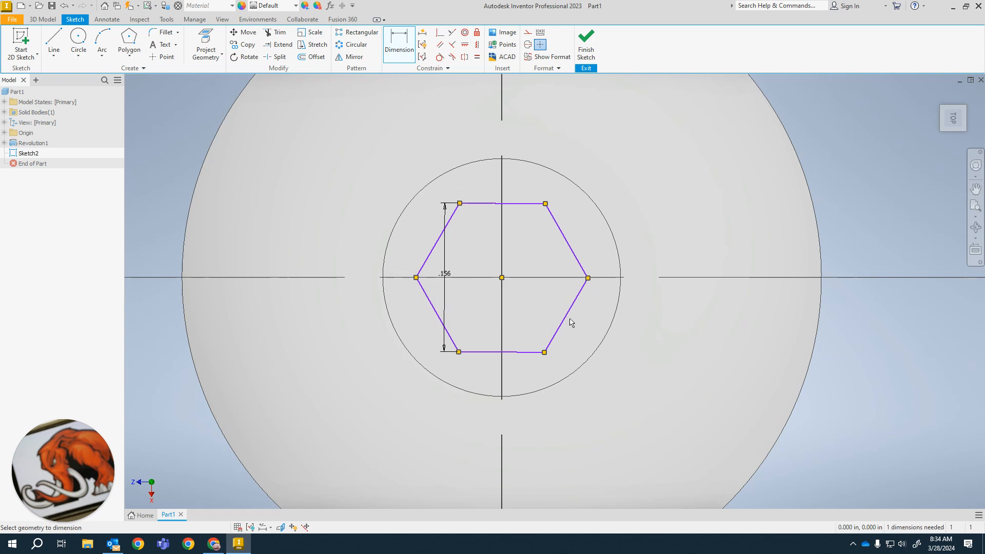
click(587, 39)
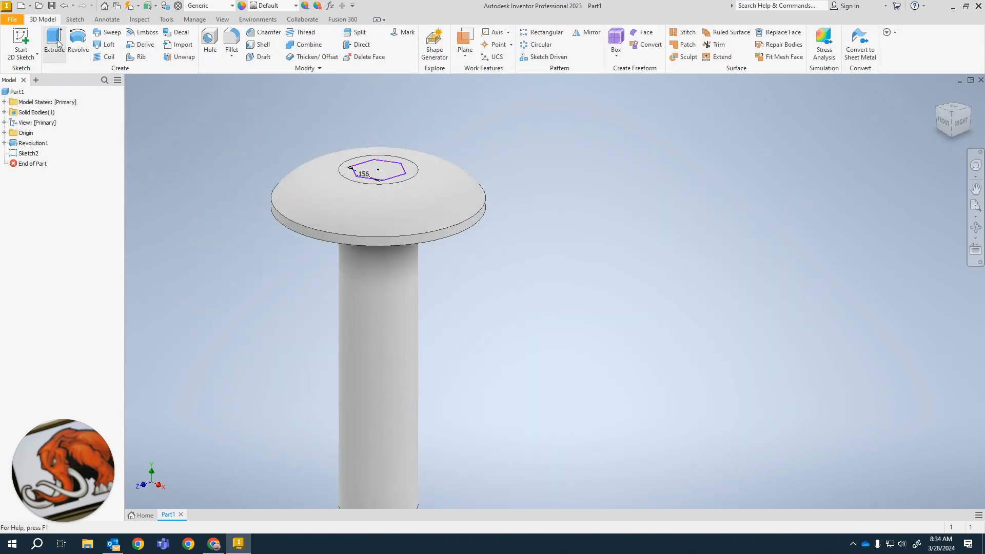
Check the socket depth on the drawing and cut the hexagon .111 in down into the peg's head with Extrude.
key(alt+Tab)
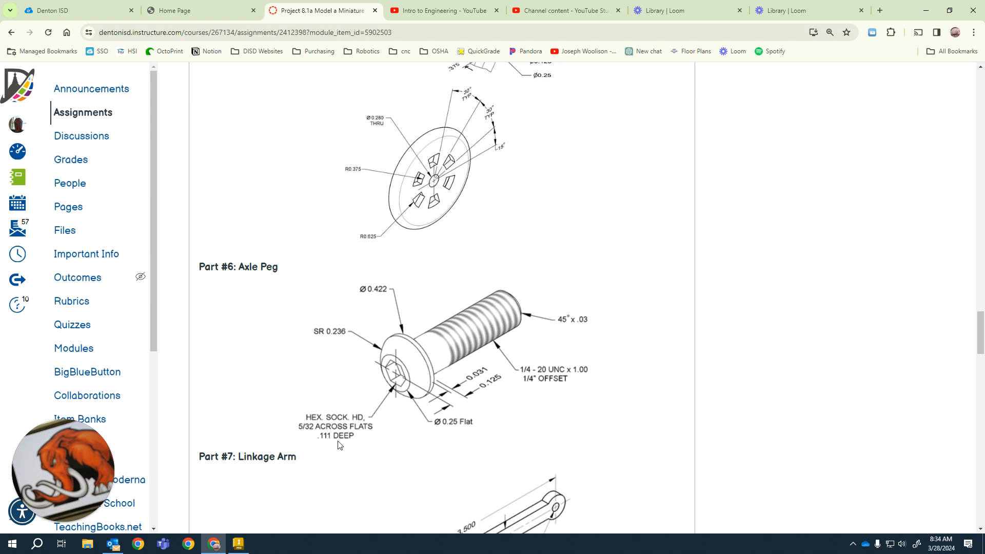
key(alt+Tab)
key(e)
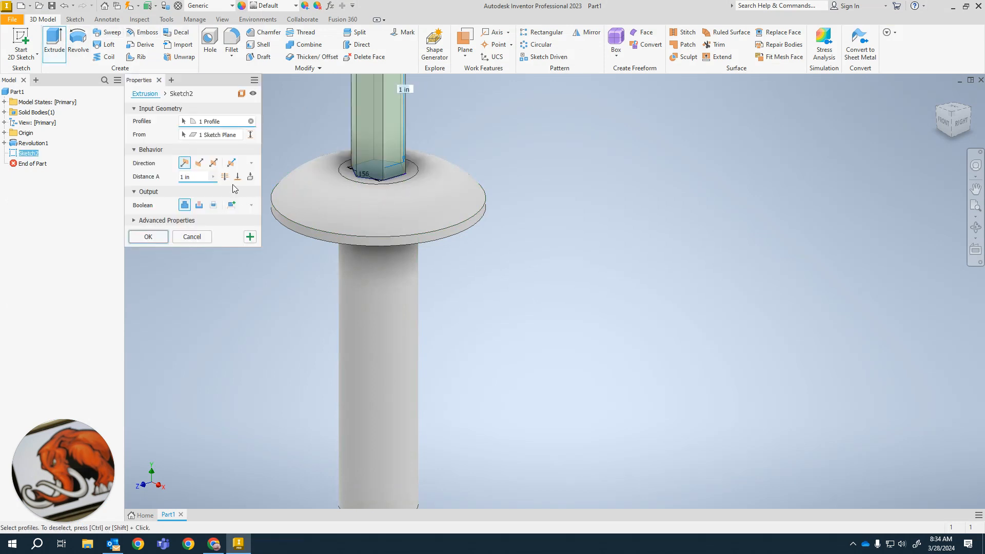
click(199, 163)
double_click(195, 175)
text(.111)
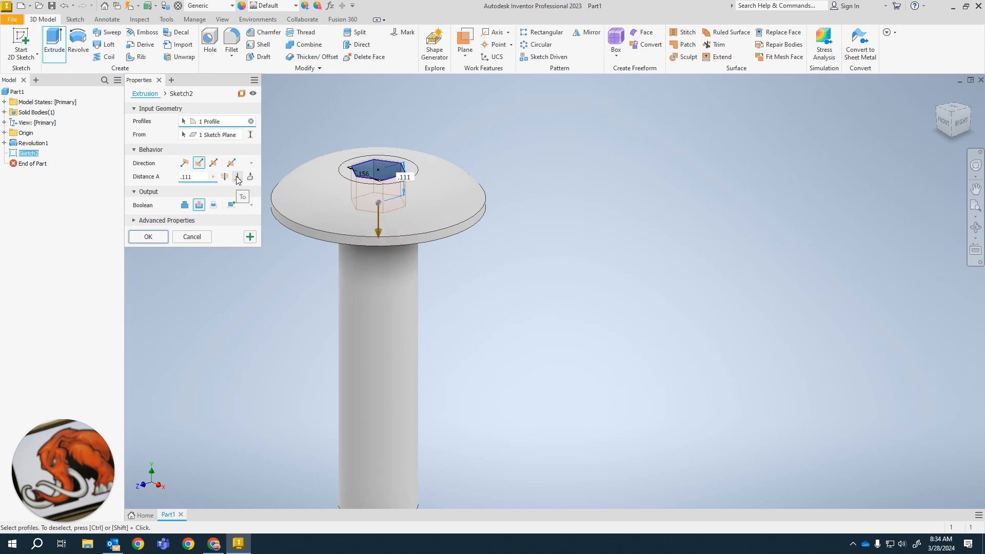
click(155, 238)
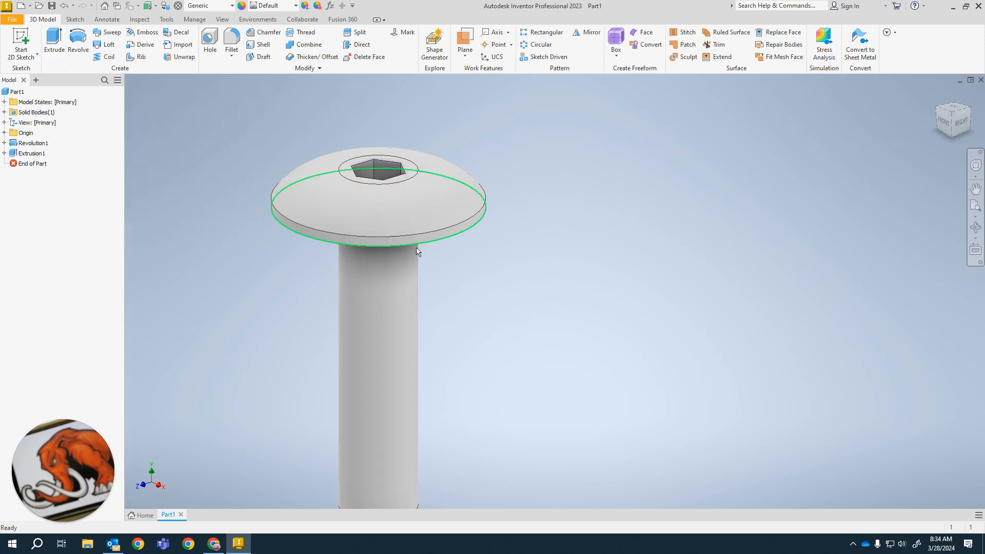
Consult the drawing's thread callout and apply a 1/4-20 UNC thread to the shank, .75 in deep from its free end with 0 in offset.
shift+middle_drag(472, 238, 395, 226)
mouse_move(407, 313)
middle_down()
mouse_move(413, 266)
mouse_move(387, 293)
mouse_move(391, 264)
middle_up()
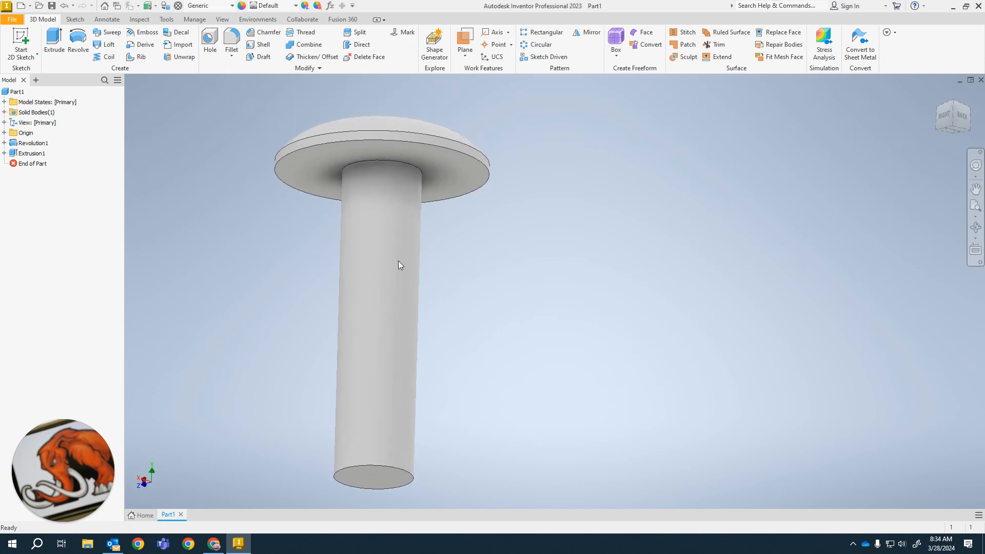
key(alt+Tab)
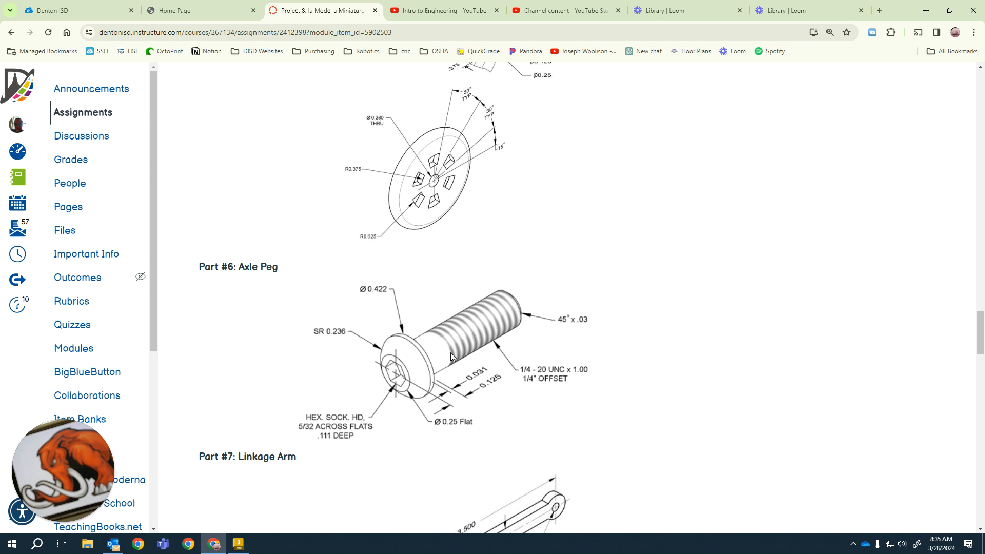
key(alt+Tab)
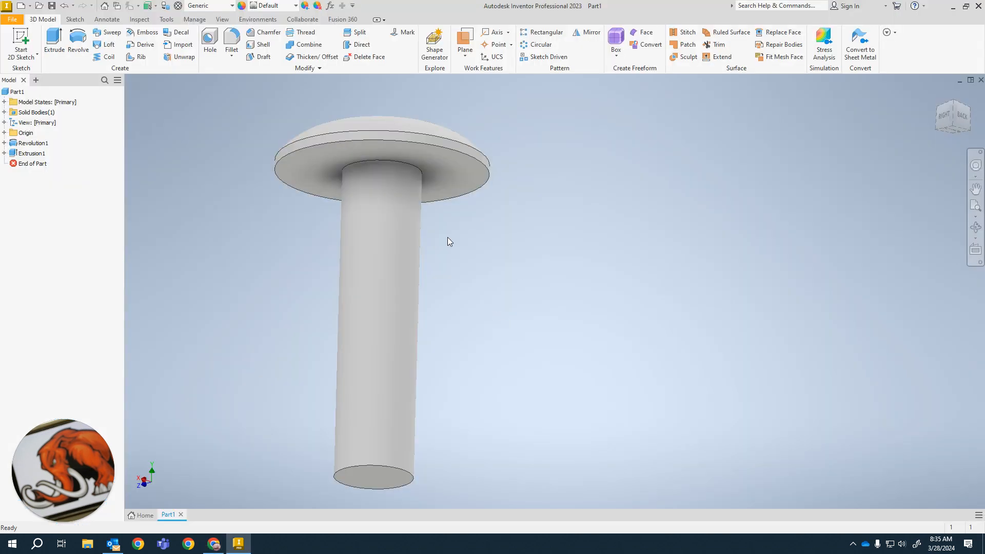
click(304, 33)
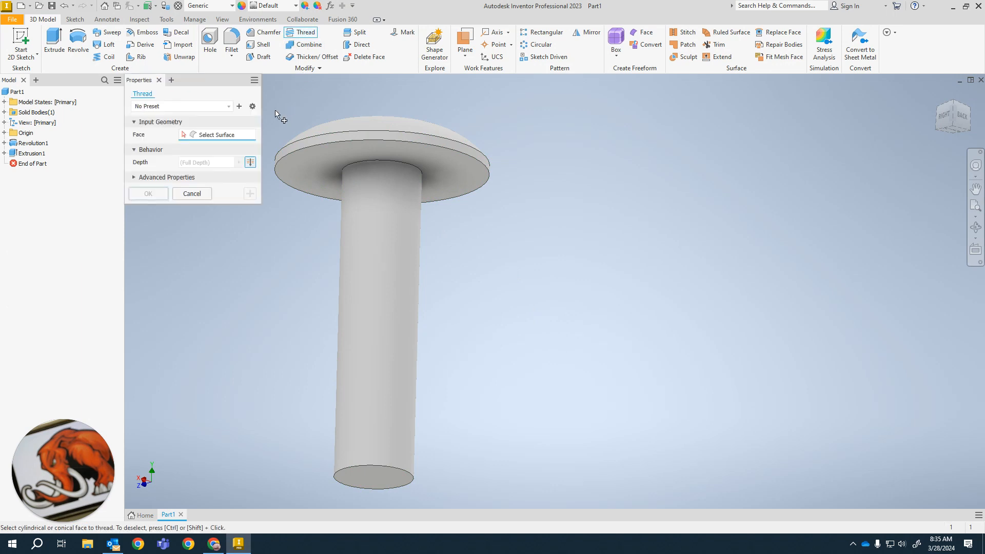
click(375, 179)
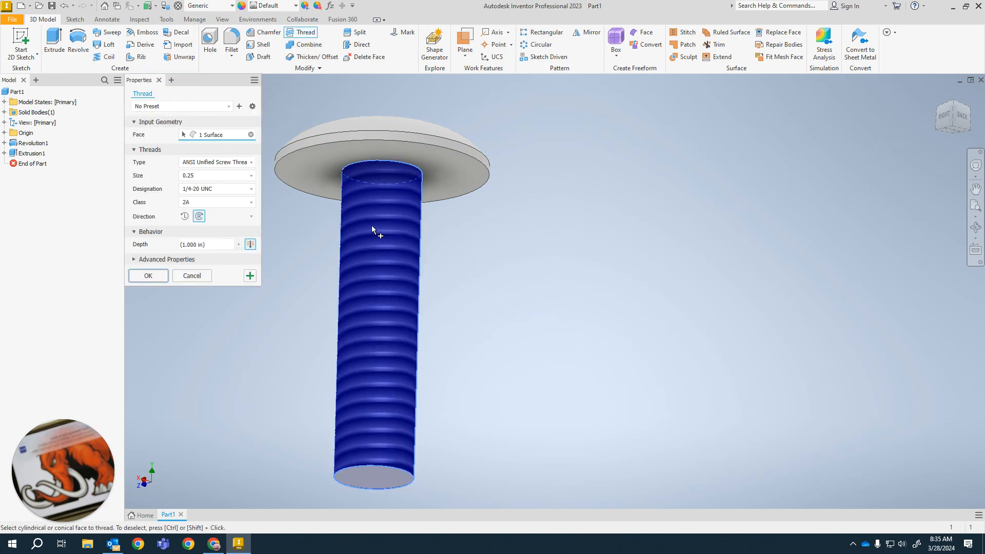
mouse_move(449, 282)
shift+middle_down()
mouse_move(400, 284)
mouse_move(431, 269)
mouse_move(416, 172)
mouse_move(407, 266)
mouse_move(462, 284)
mouse_move(449, 288)
shift+middle_up()
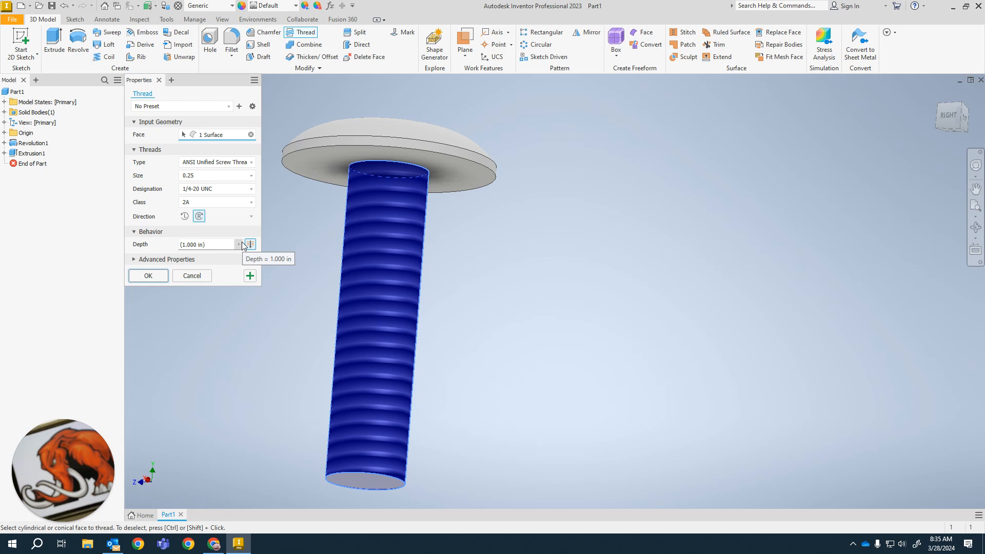
click(213, 245)
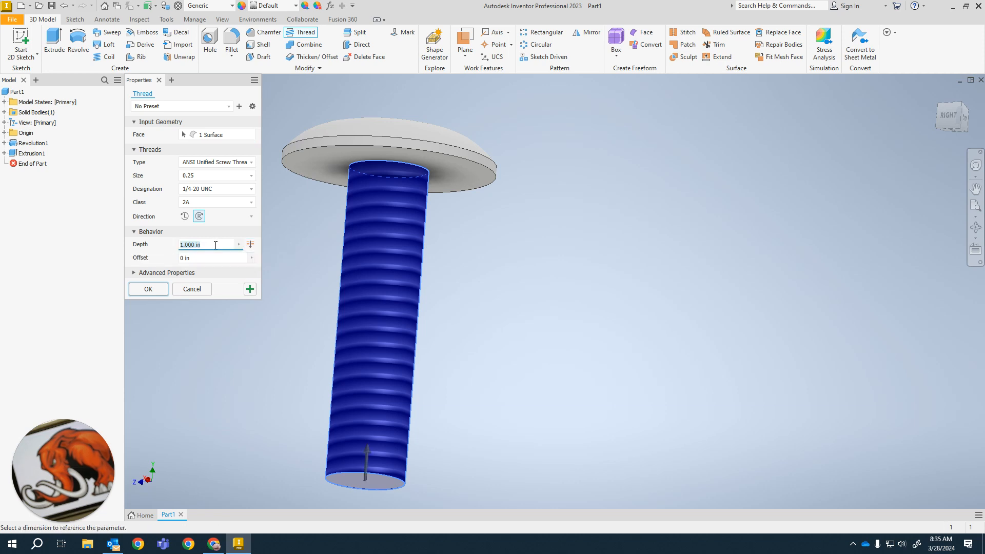
text(.75)
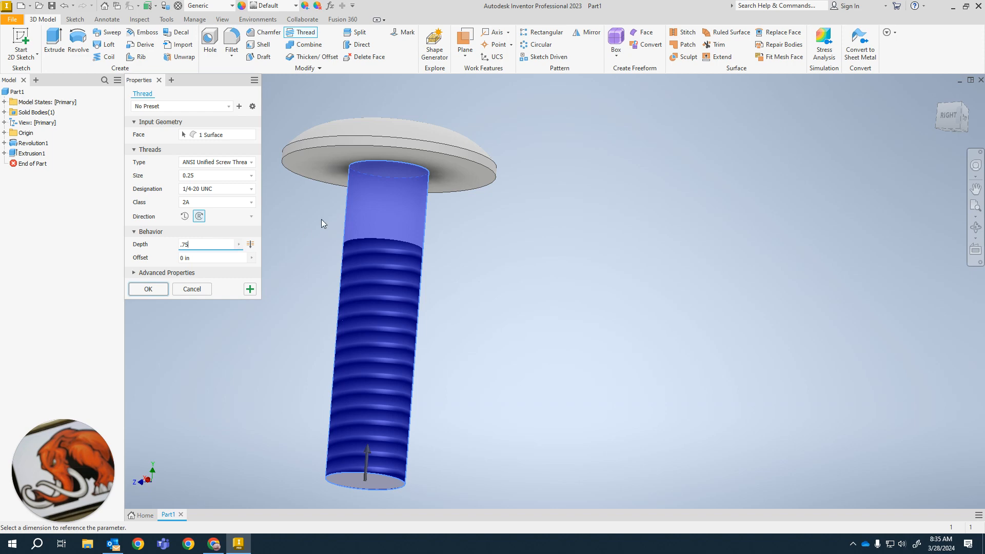
key(alt+Tab)
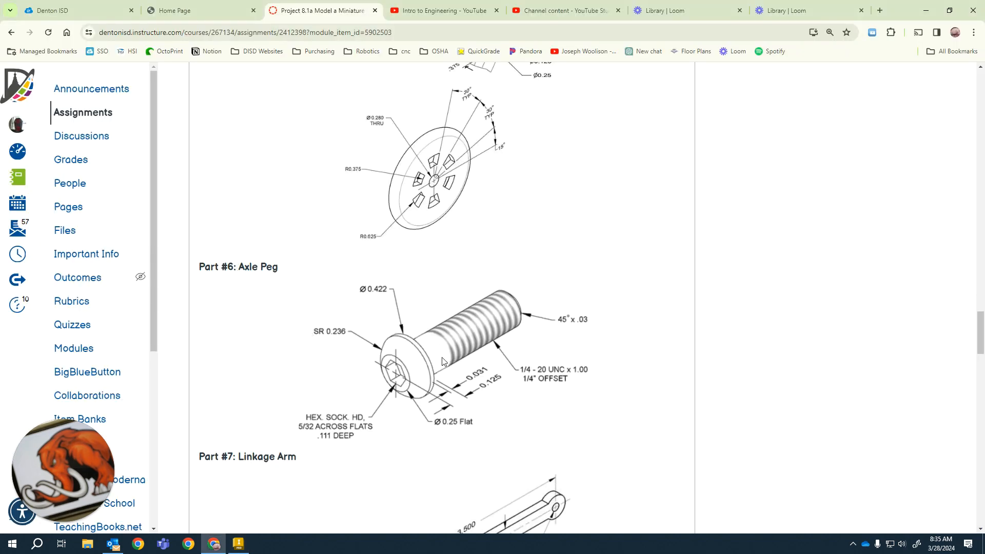
key(alt+Tab)
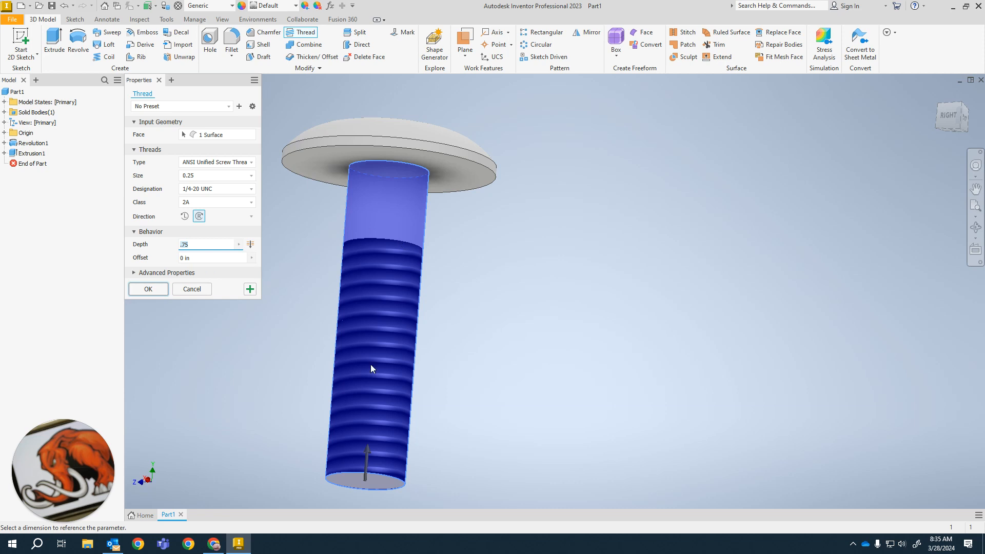
click(142, 291)
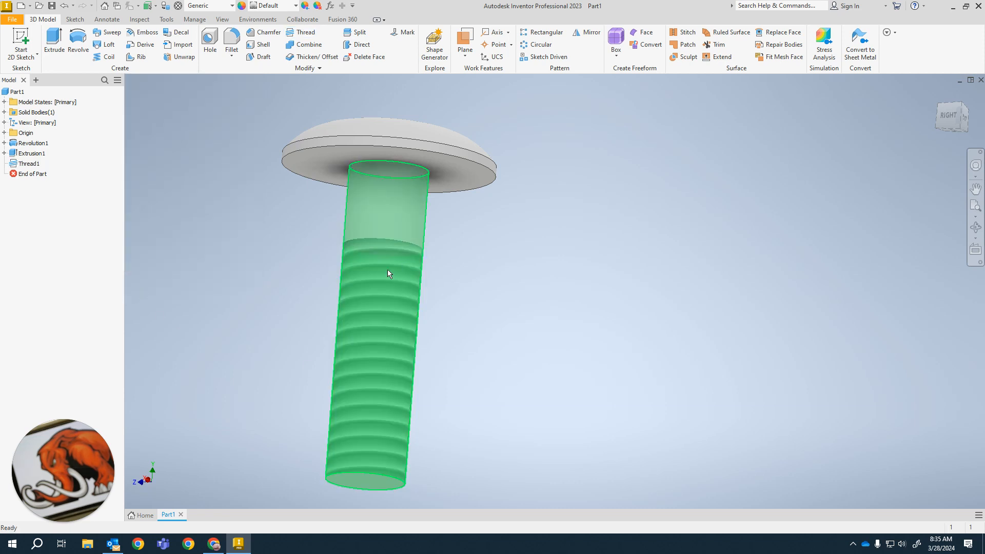
Check the end bevel on the drawing and chamfer the circular edge at the shank's free end by .03 in.
mouse_move(485, 362)
shift+middle_down()
mouse_move(479, 348)
mouse_move(498, 332)
mouse_move(497, 356)
shift+middle_up()
key(alt+Tab)
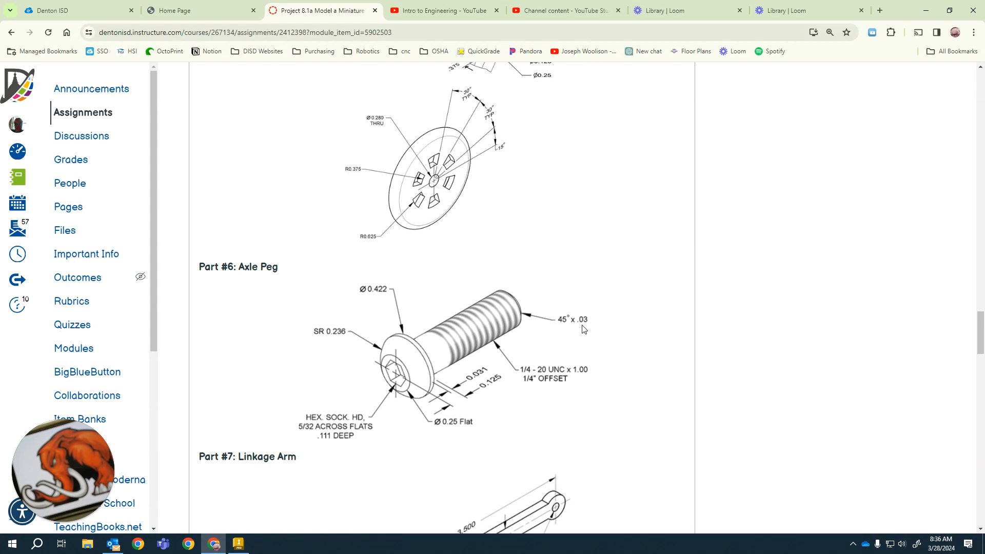
key(alt+Tab)
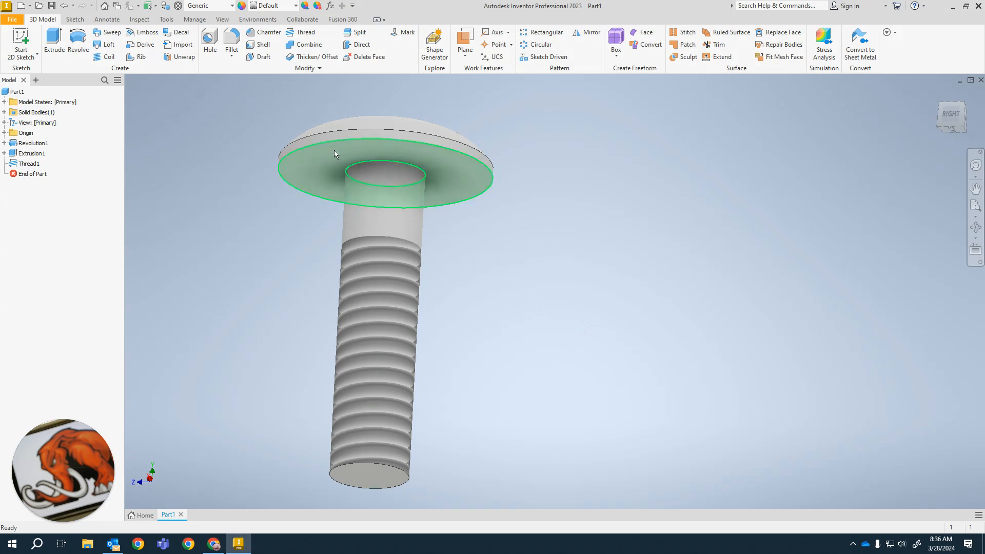
click(265, 32)
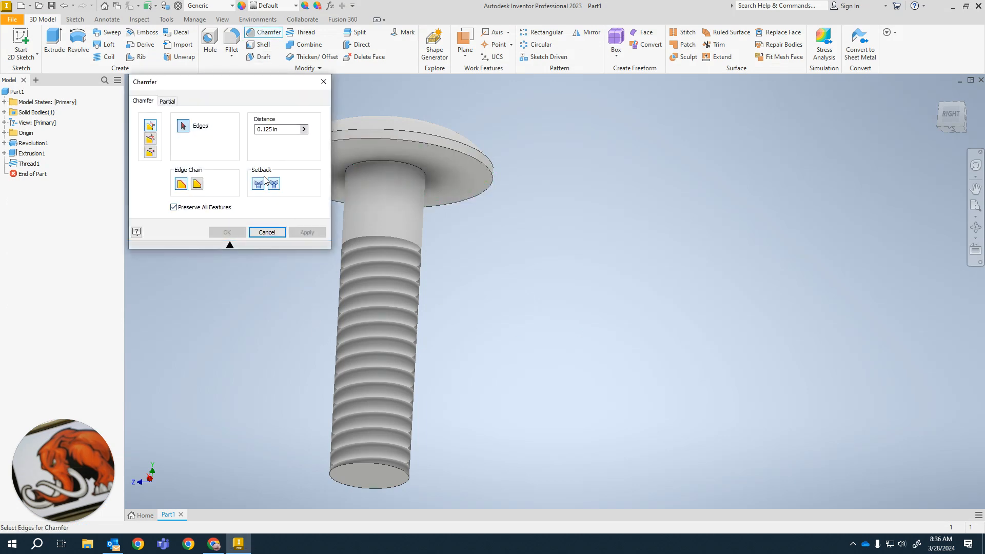
click(284, 129)
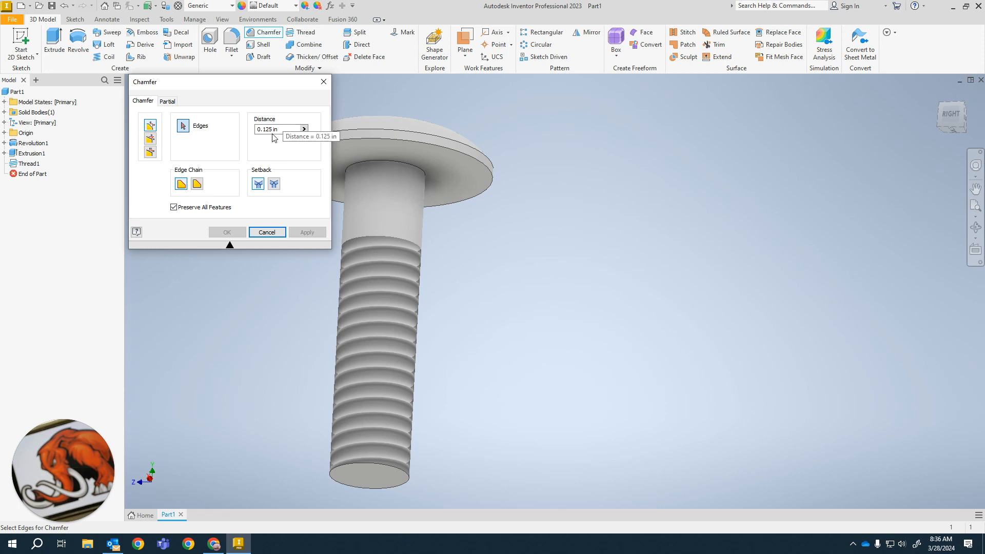
click(391, 474)
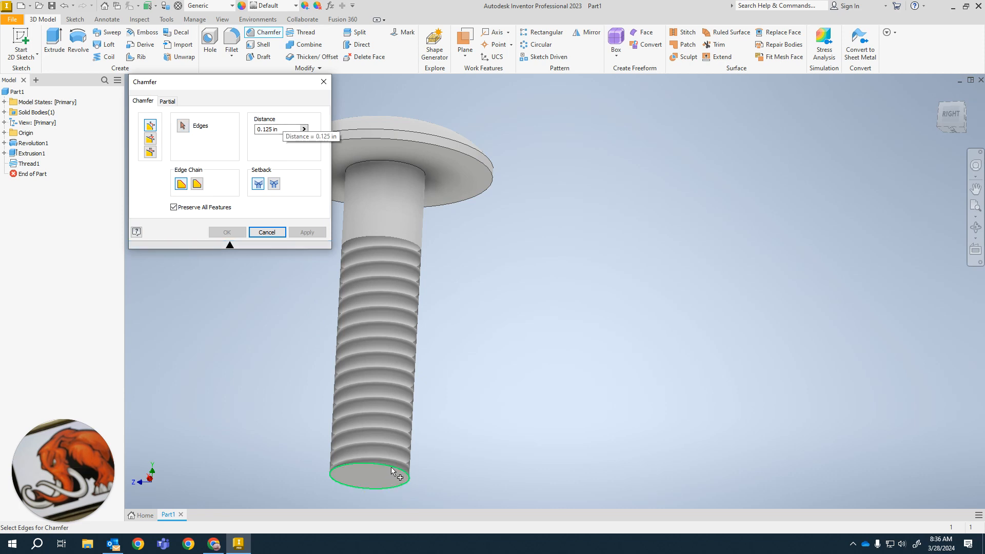
click(277, 129)
double_click(286, 130)
text(.03)
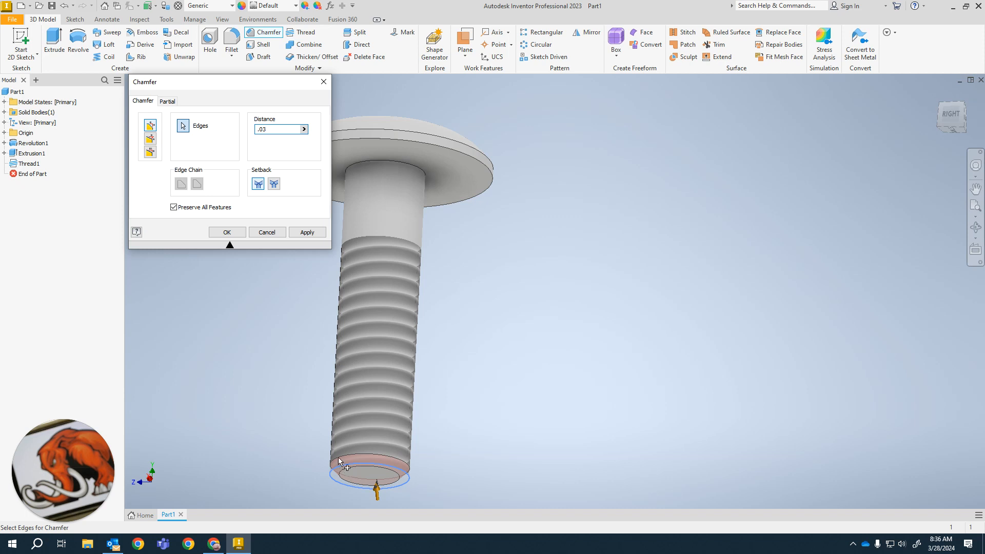
click(227, 233)
Save the part as Train Axle Peg in the OneDrive folder and switch back to the assignment page in the browser.
mouse_move(484, 353)
shift+middle_down()
mouse_move(506, 378)
mouse_move(468, 352)
mouse_move(508, 352)
mouse_move(510, 402)
mouse_move(419, 385)
shift+middle_up()
click(14, 20)
click(42, 133)
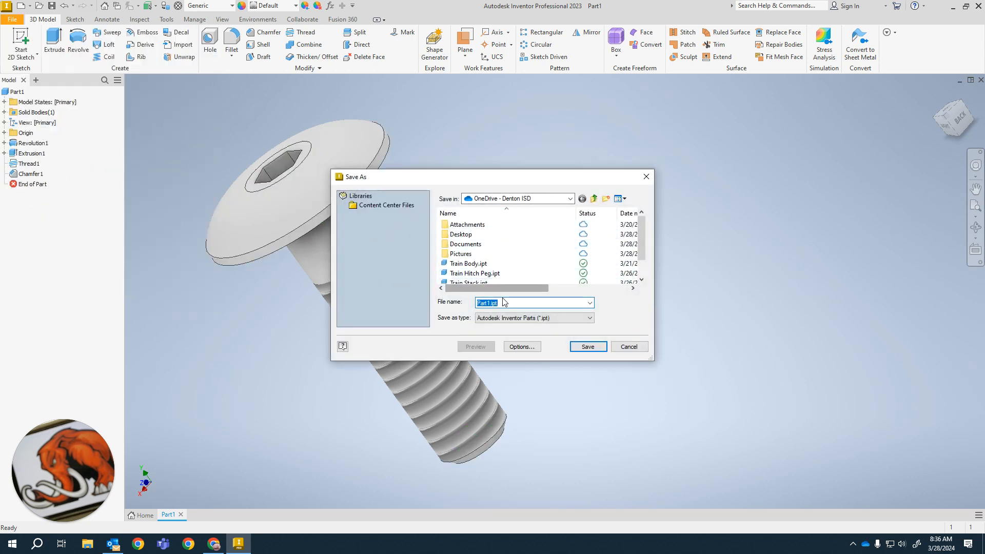
text(T)
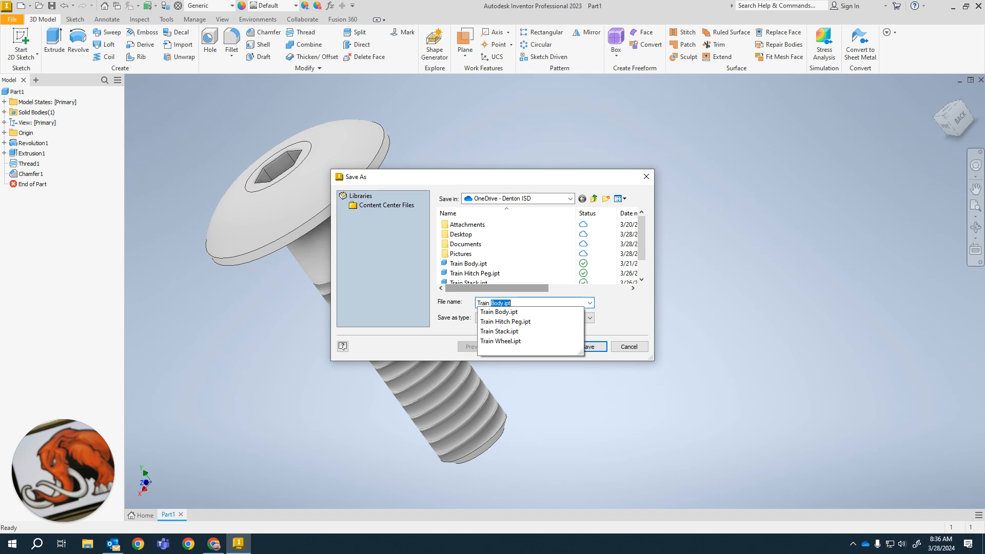
text(rain)
key(alt+Tab)
key(alt+Tab)
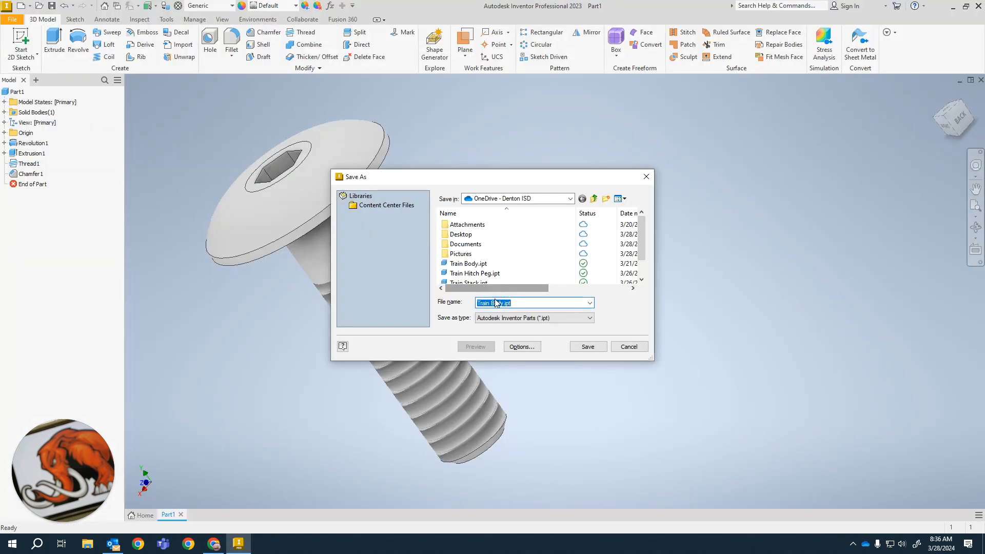
text(Train Axle Peg)
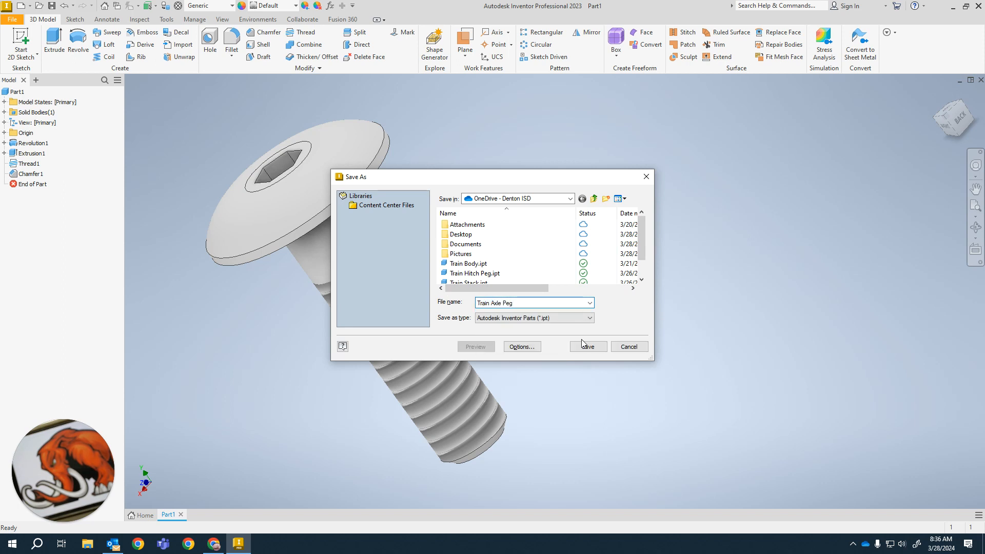
click(583, 343)
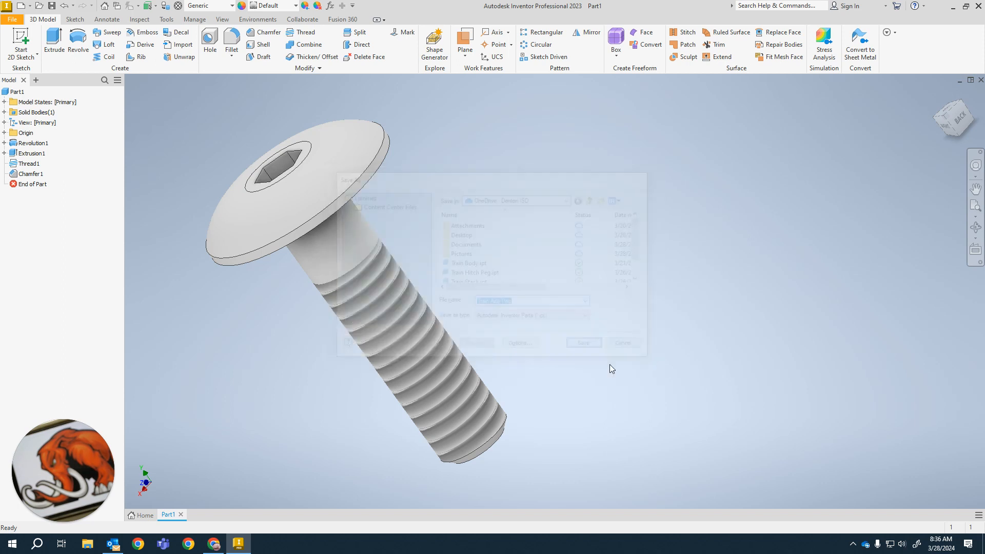
key(alt+Tab)
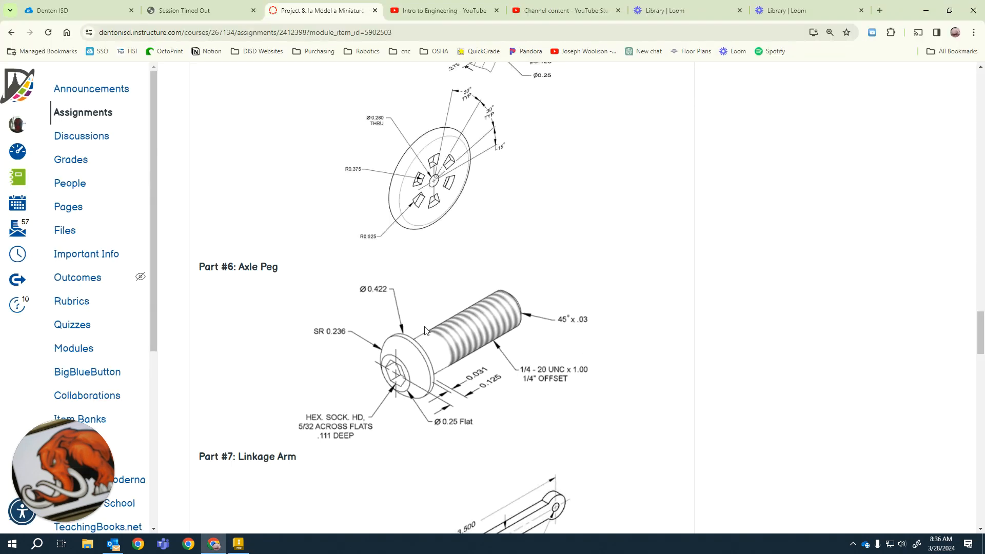